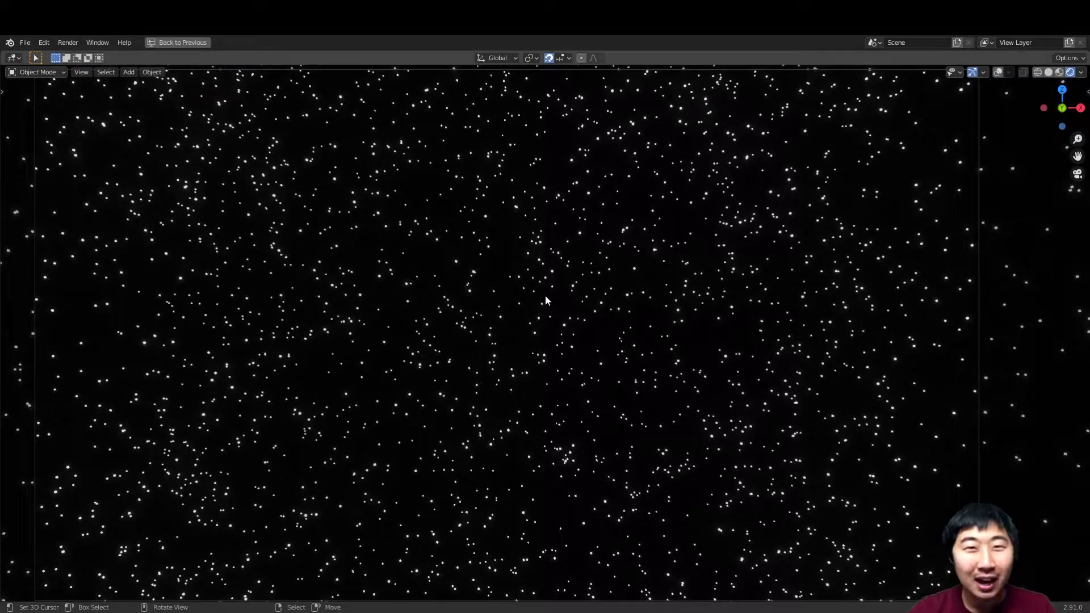
Step: Preview the star-streak animation and start a new file without saving the changes
key("space")
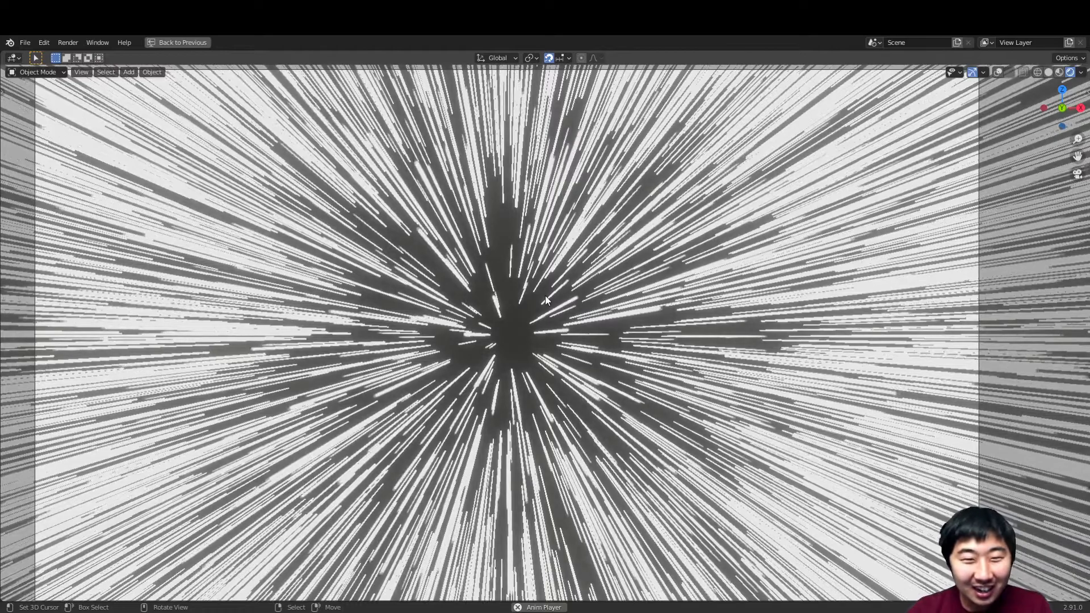
left_click(25, 43)
mouse_move(36, 54)
left_click(185, 56)
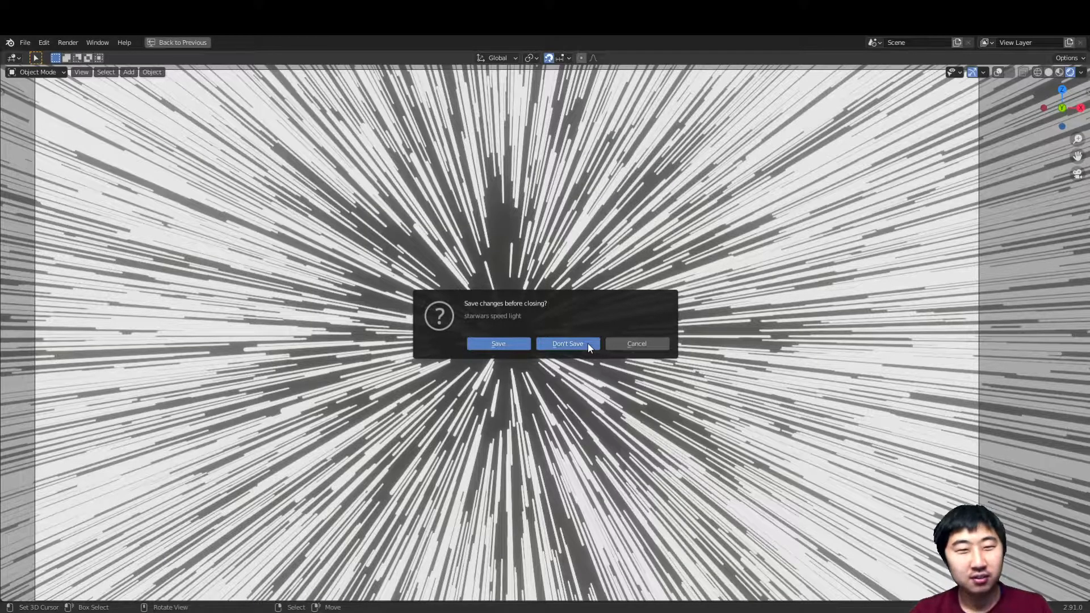
left_click(568, 344)
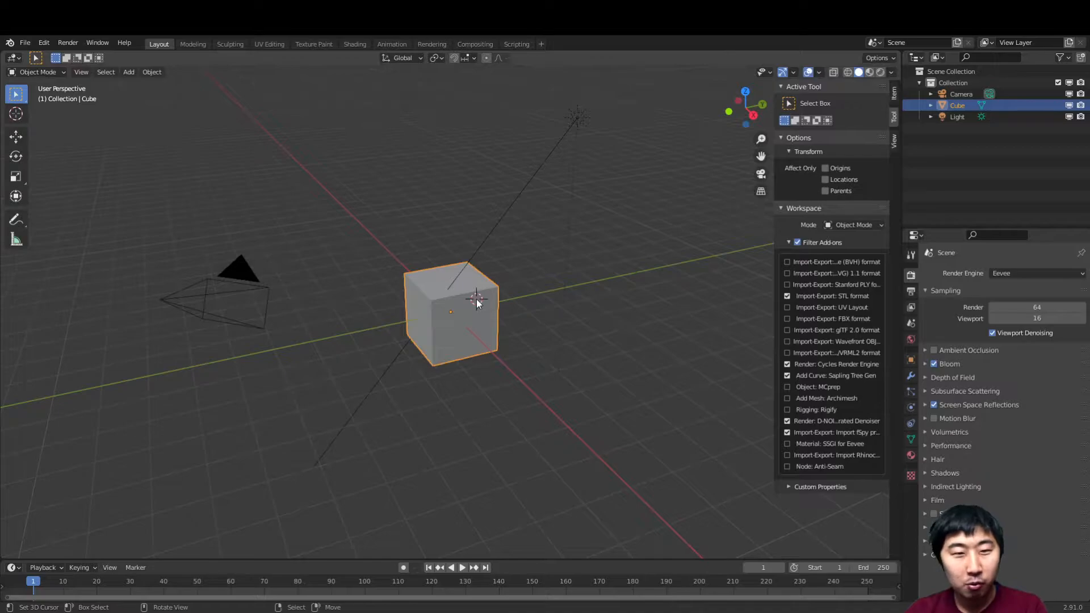
Step: Delete the default cube, add a mesh plane in its place and scale the plane up
key("Delete")
key("shift+a")
mouse_move(476, 299)
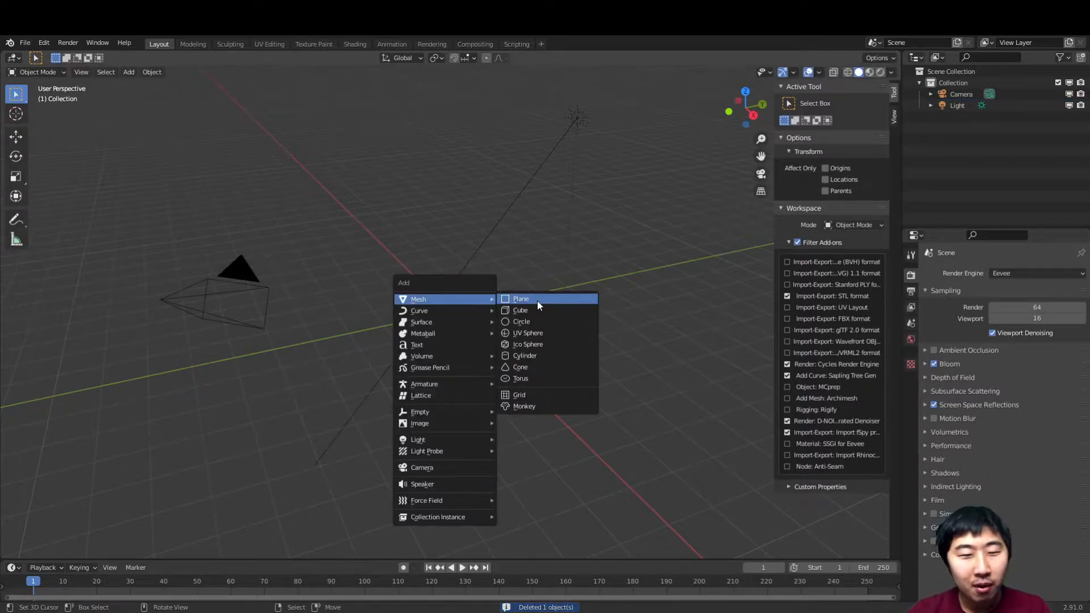
left_click(537, 301)
key("s")
left_click(543, 335)
Step: Snap the 3D cursor to the world origin and the plane to the cursor
middle_click_drag(544, 335, 484, 317)
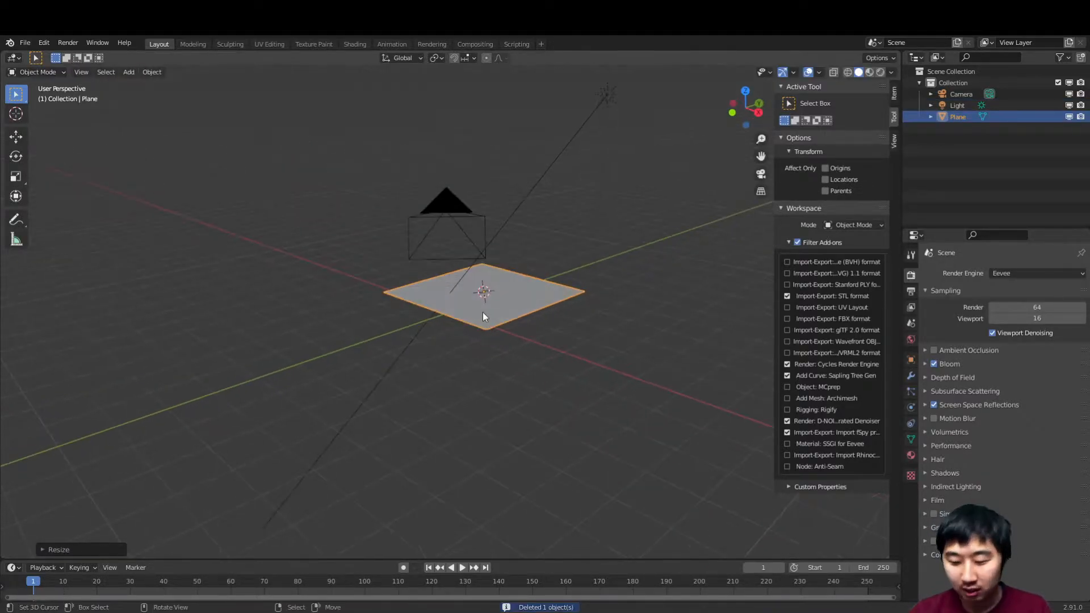
key("shift+s")
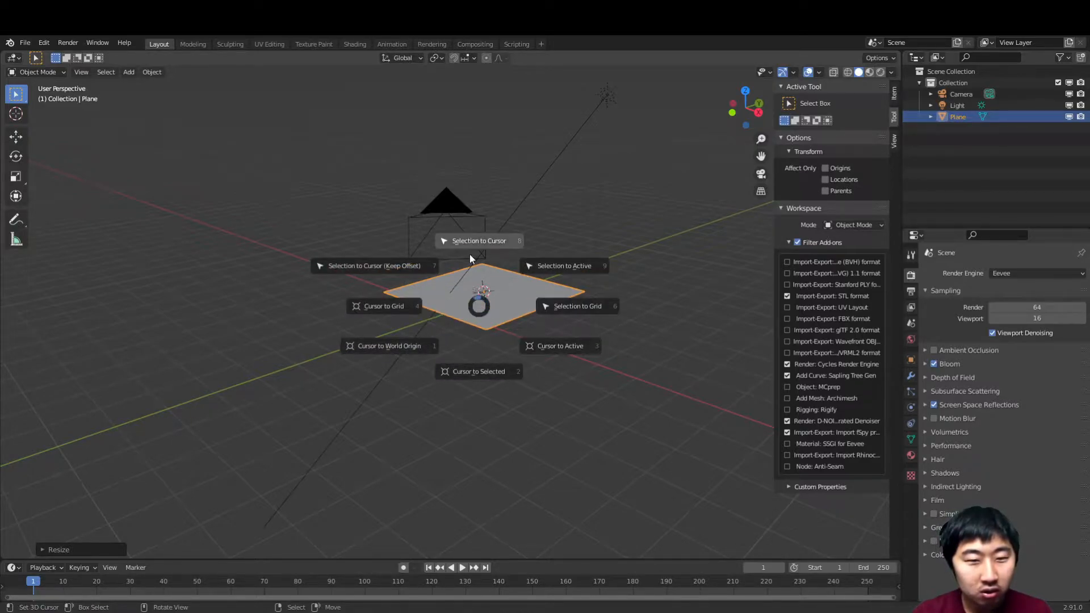
key("Escape")
middle_click_drag(476, 342, 534, 318)
key("shift+s")
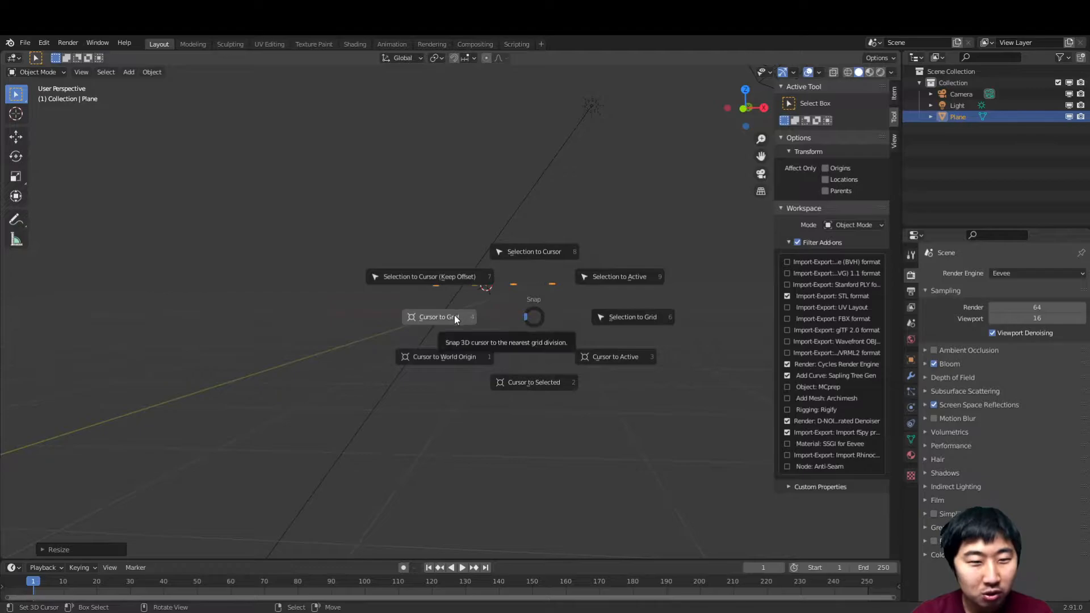
left_click(459, 355)
key("shift+s")
left_click(464, 285)
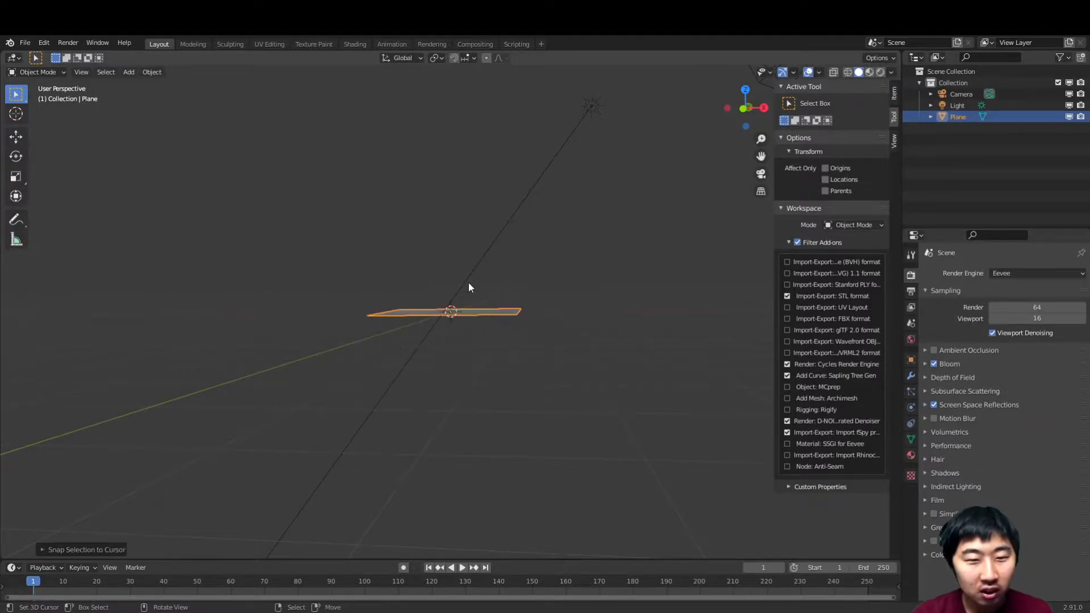
Step: Align the scene camera to the front orthographic view, looking at the plane edge-on
key("KP_1")
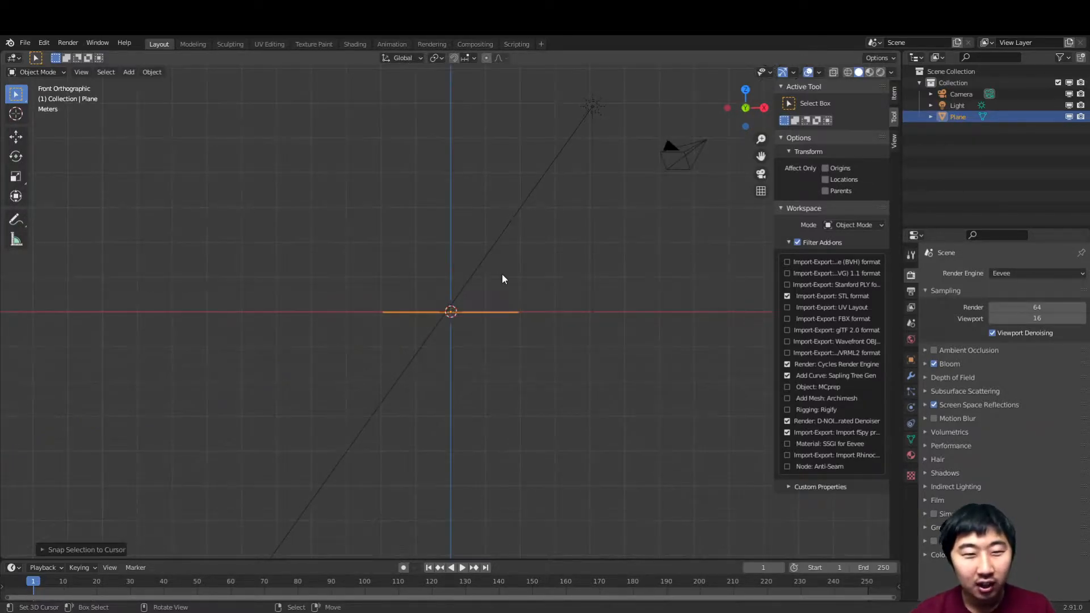
scroll(502, 278, "up", 3)
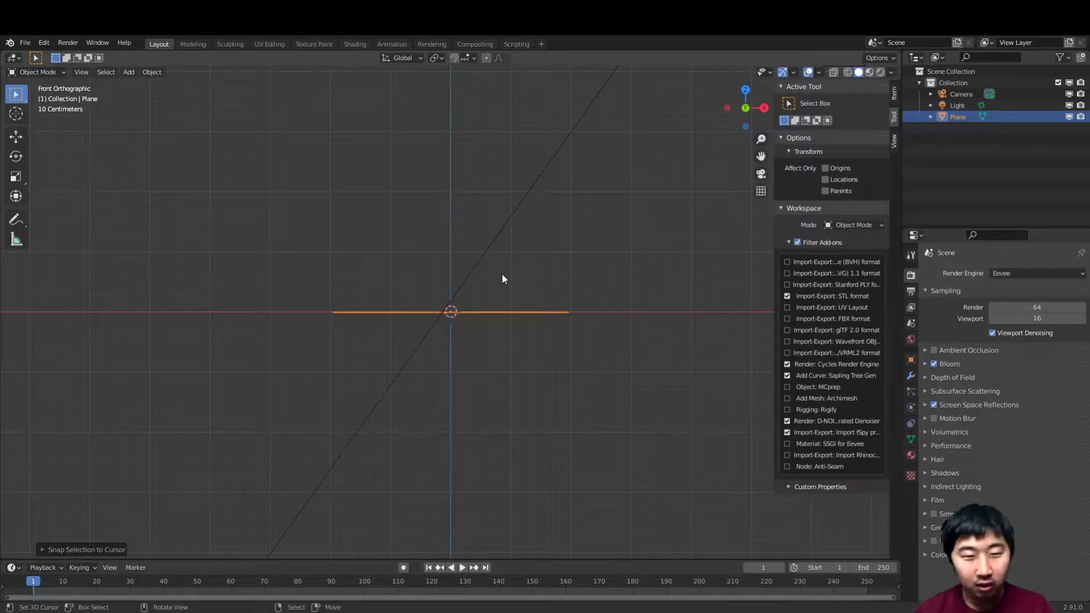
key("KP_0")
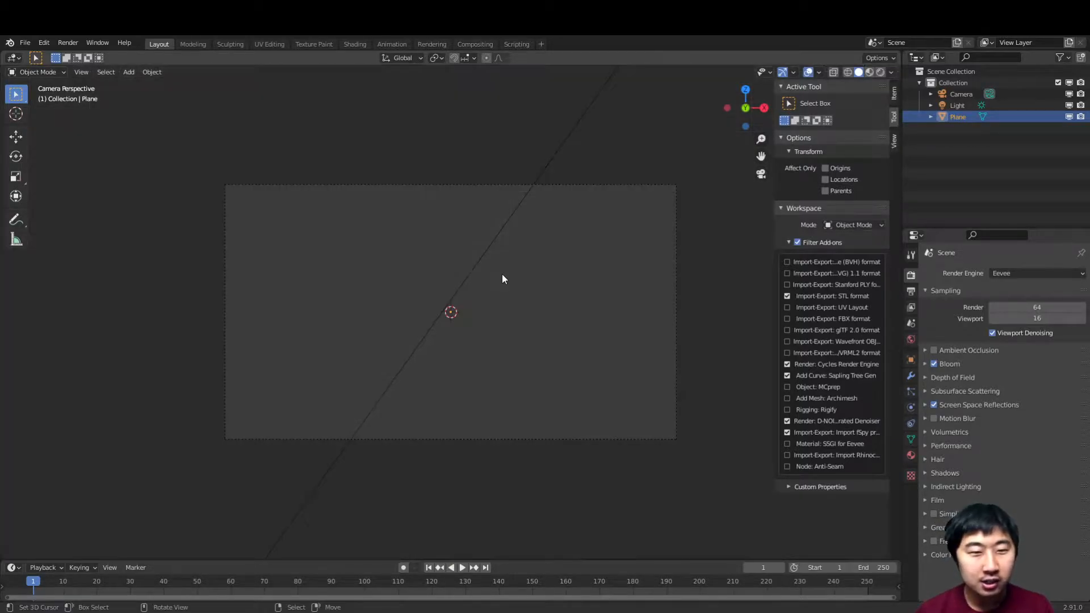
middle_click_drag(506, 273, 499, 281)
scroll(461, 322, "down", 4)
middle_click_drag(461, 320, 479, 311)
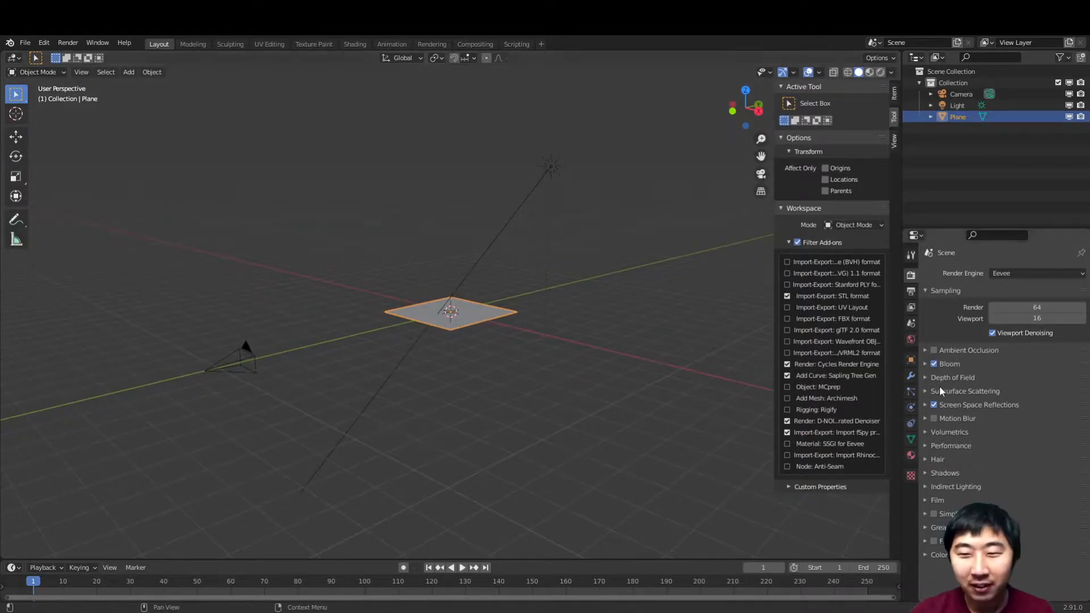
Step: Add an emitter particle system to the plane and play the animation briefly to preview the emission
left_click(911, 340)
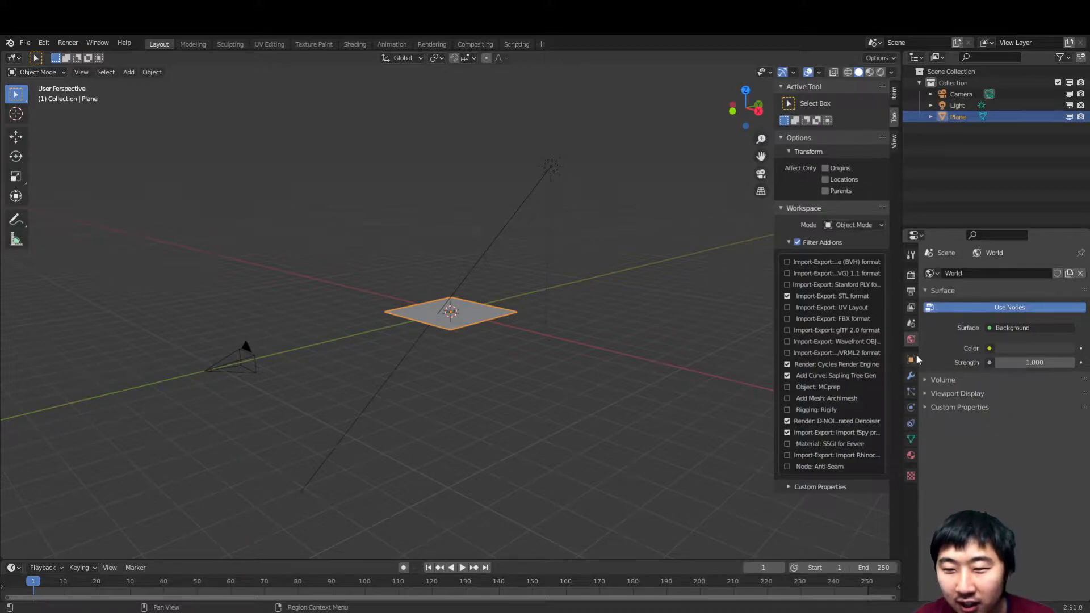
left_click(911, 327)
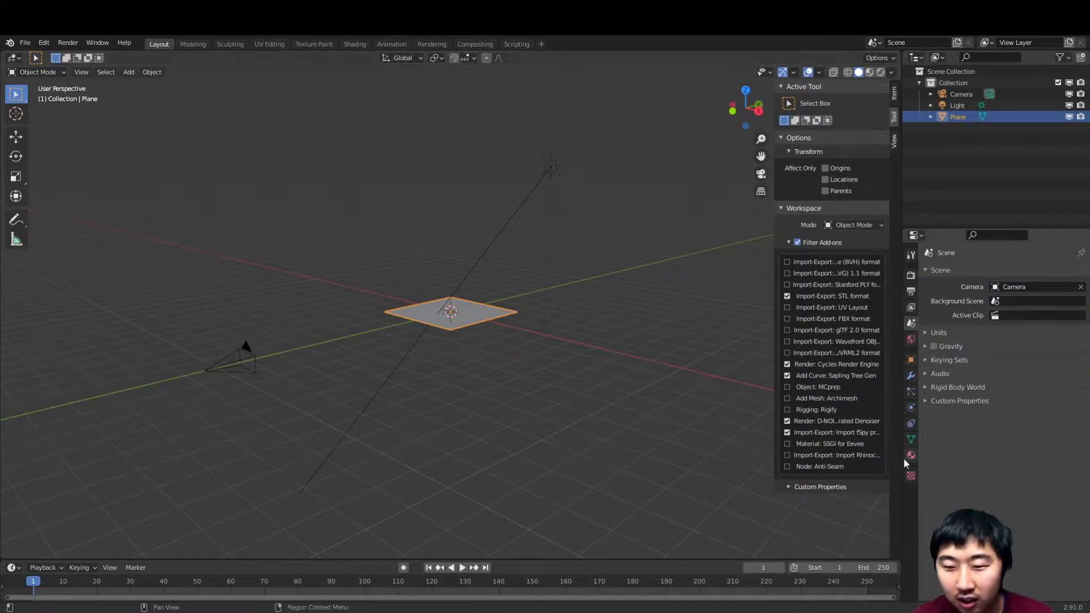
left_click(911, 393)
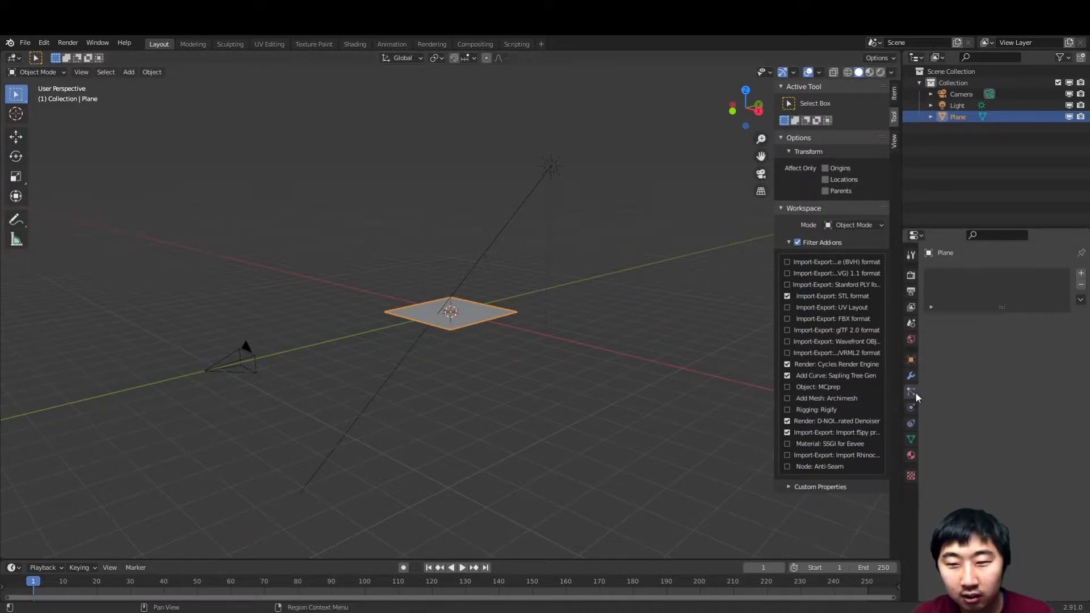
left_click(1081, 273)
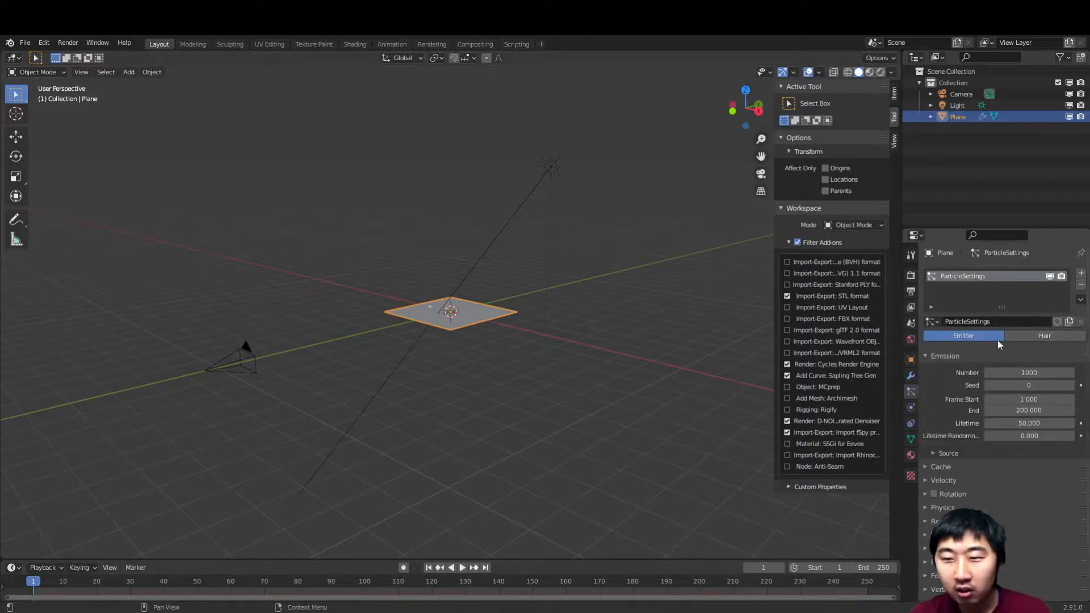
scroll(500, 366, "up", 3)
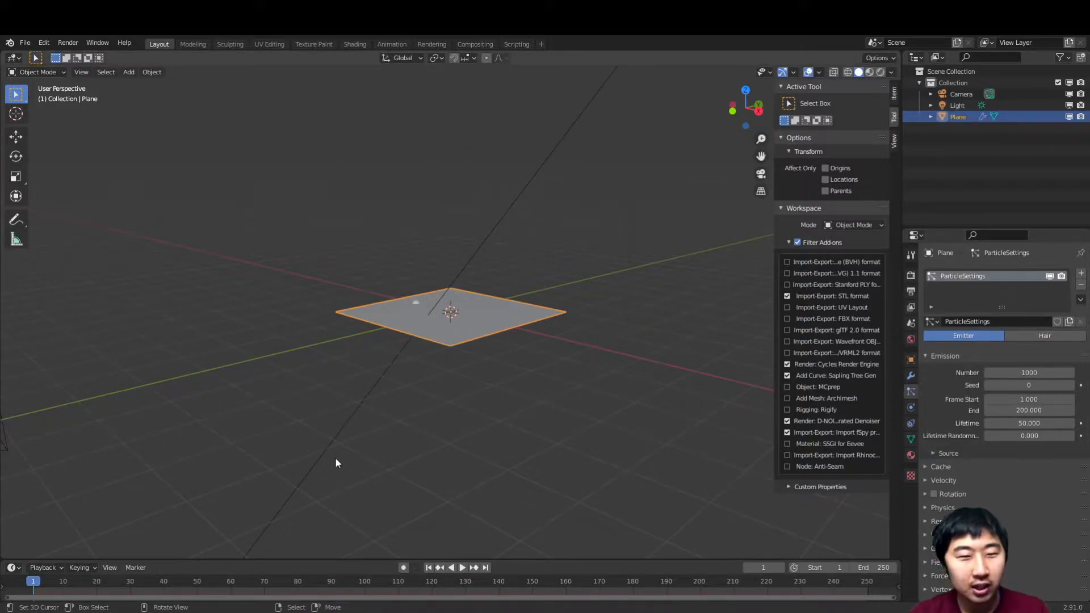
key("space")
key("space")
middle_click_drag(535, 345, 536, 324)
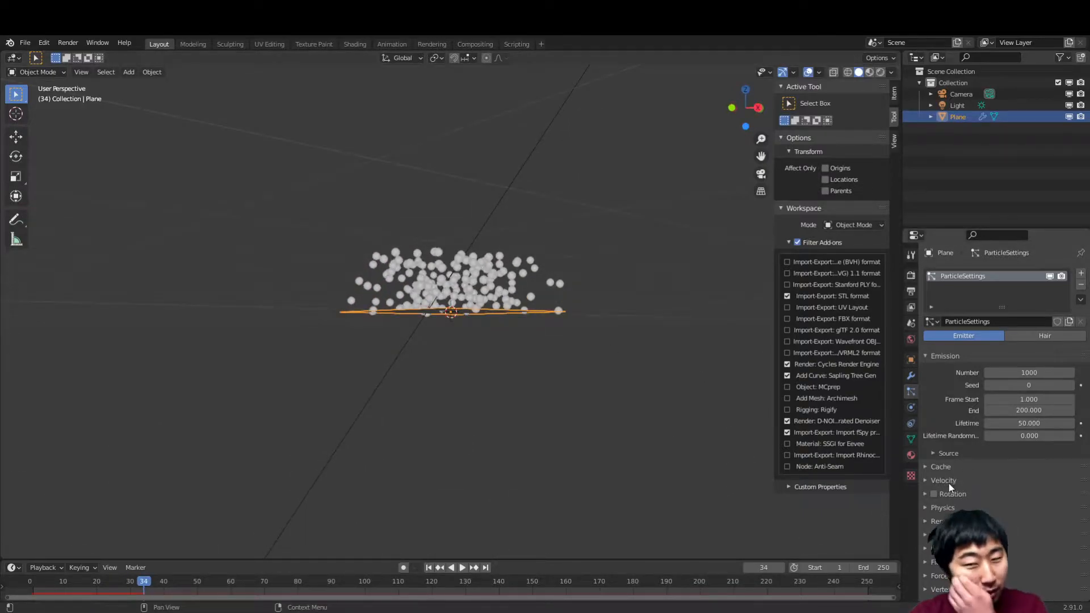
Step: Set the particles' normal velocity to 0 m/s
left_click(971, 484)
double_click(1030, 498)
type("0")
key("Return")
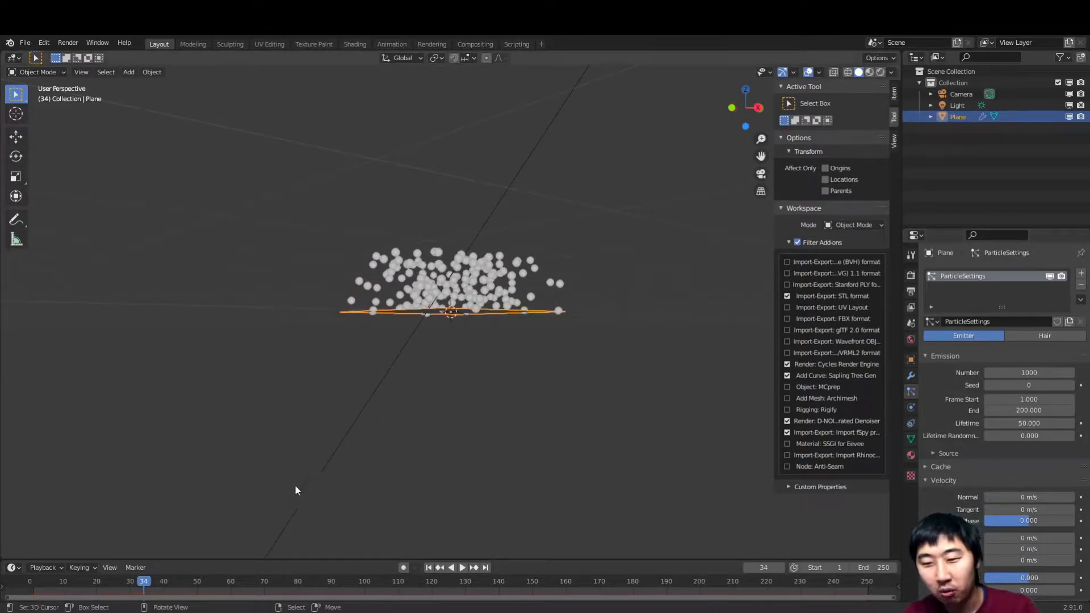
Step: Play the simulation to check how the particles fall, and return to frame 0
key("space")
middle_click_drag(331, 458, 470, 342)
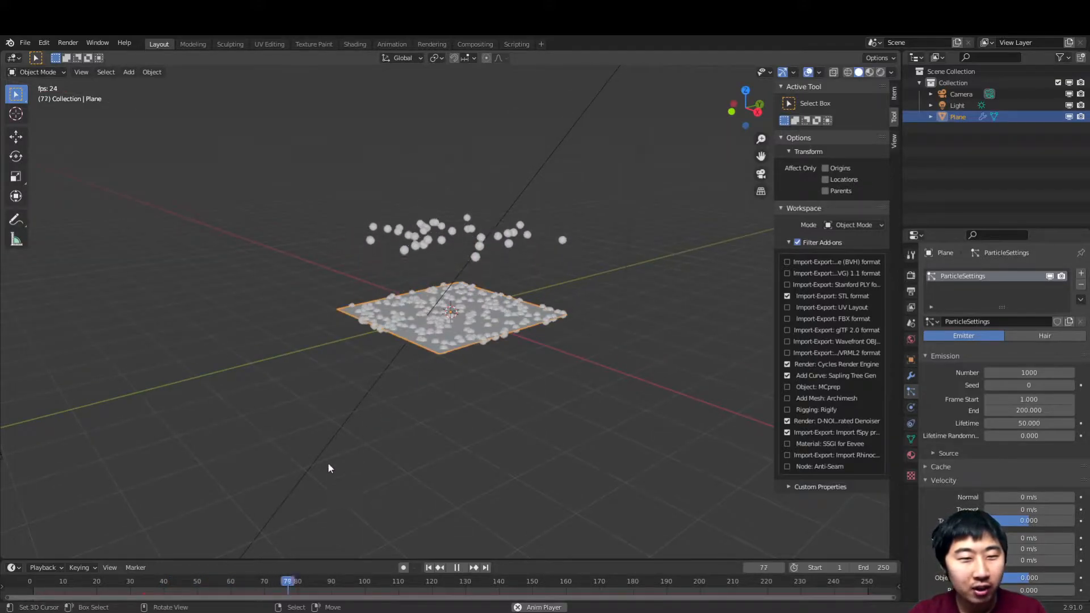
key("space")
left_click_drag(59, 579, 30, 580)
Step: Scale the plane up to nearly three times its size and check it against the camera view
scroll(434, 382, "down", 6)
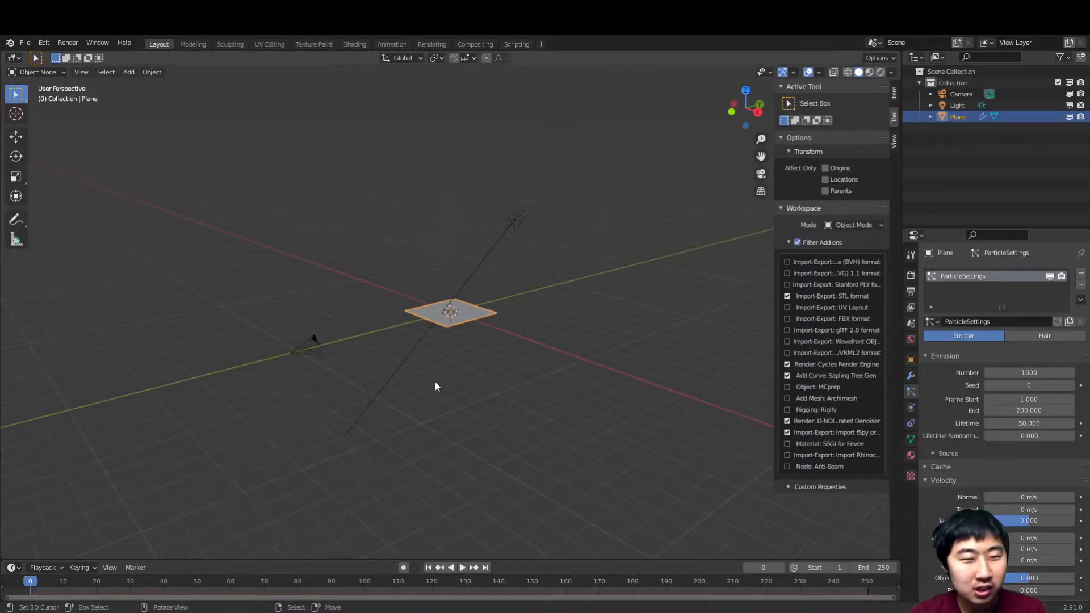
key("s")
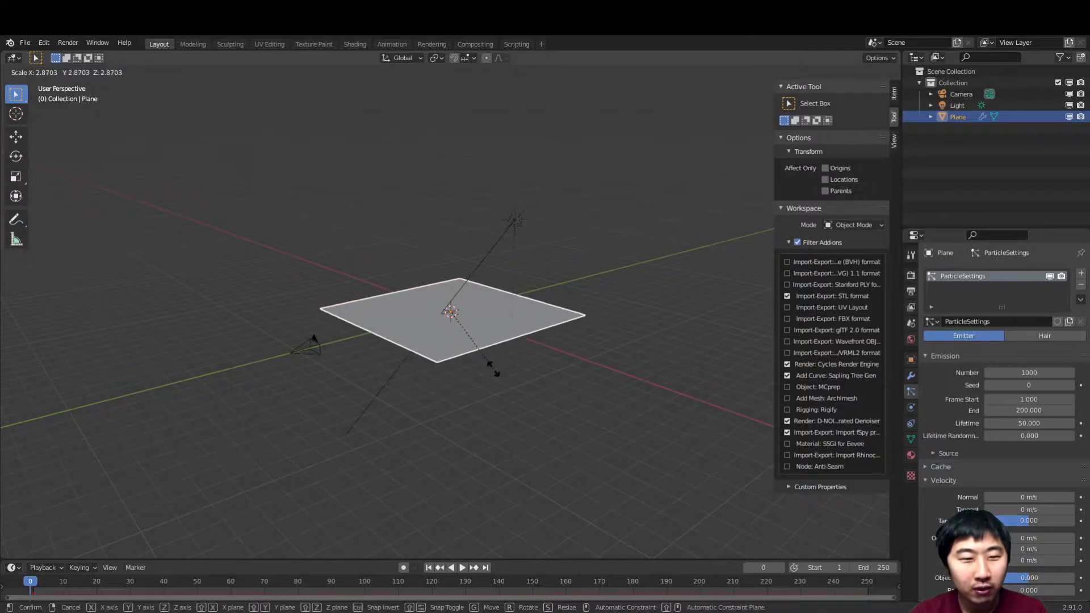
left_click(488, 362)
key("KP_0")
key("KP_0")
middle_click_drag(488, 358, 462, 345)
middle_click_drag(496, 392, 544, 369)
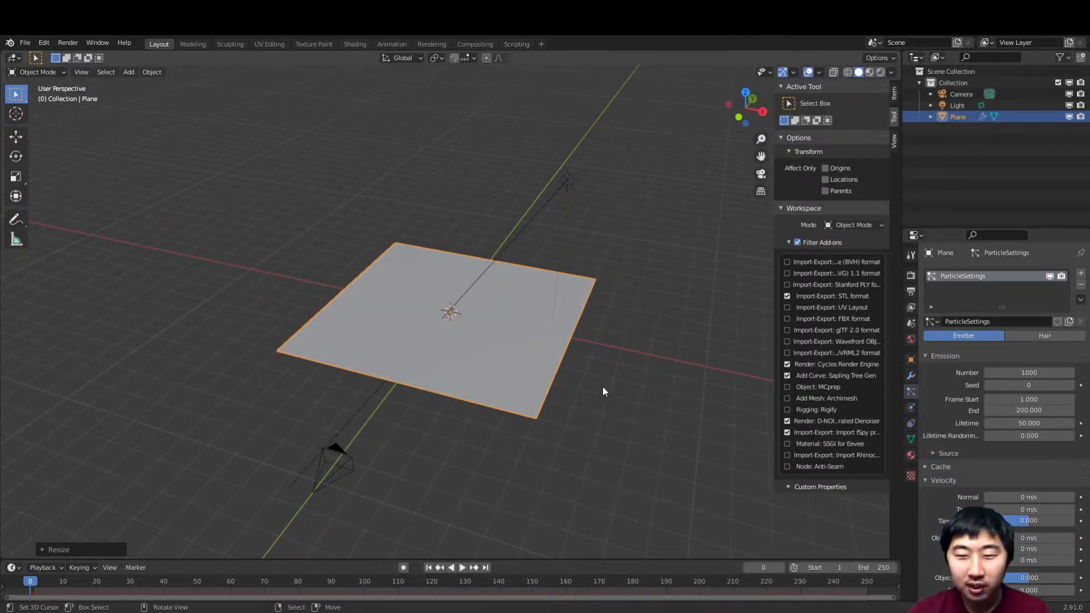
Step: Lower the plane along the Z axis until it sits below the camera frame
key("g")
key("z")
left_click(576, 431)
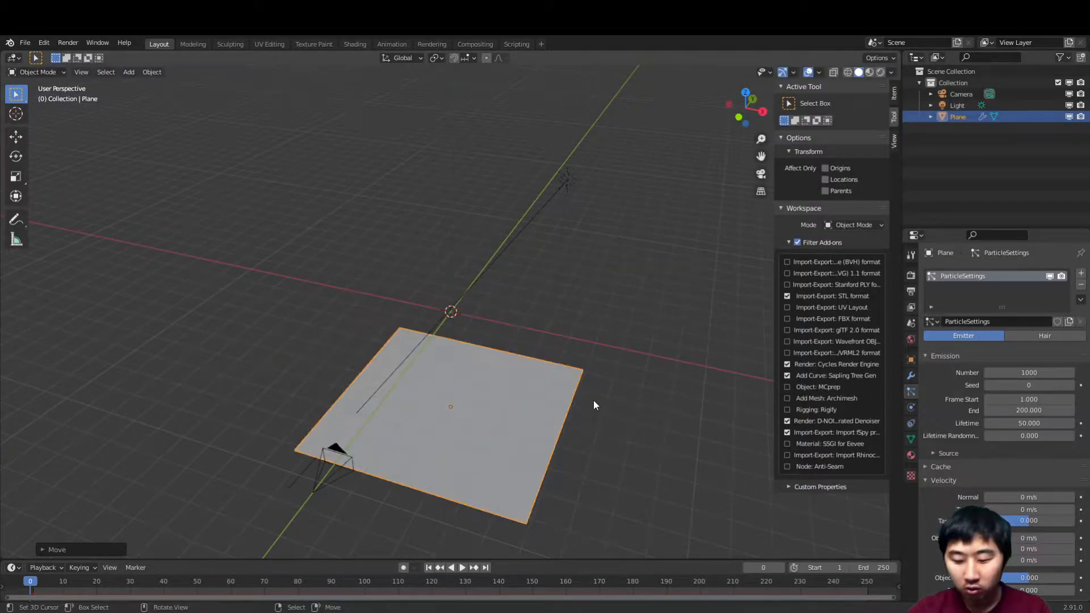
key("KP_0")
scroll(594, 401, "down", 5)
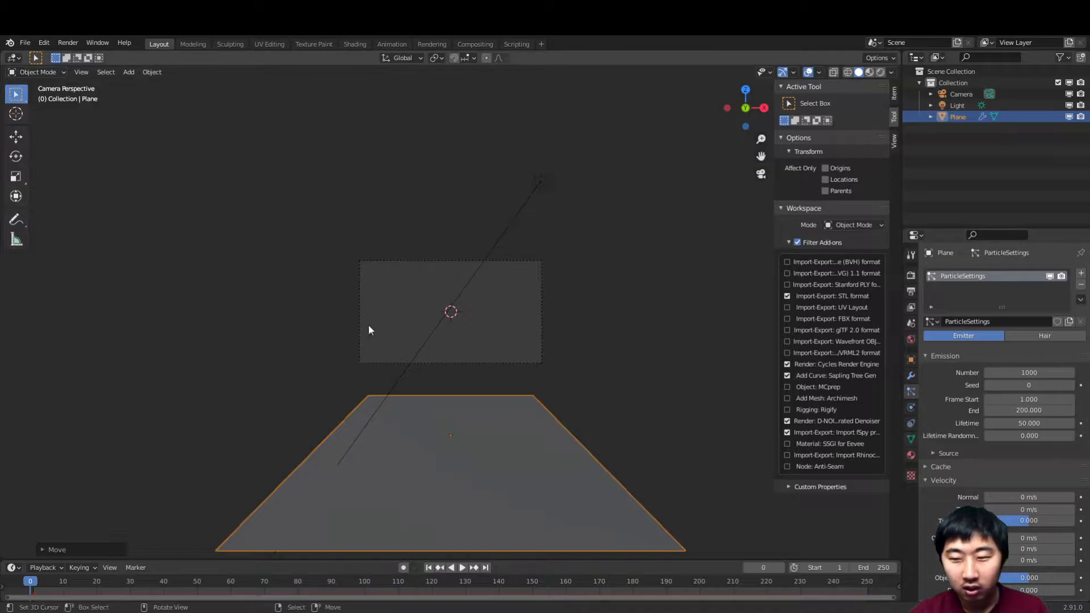
Step: Adjust the plane's height along Z so its far edge lies just below the camera frame
middle_click_drag(497, 345, 386, 345)
scroll(387, 344, "down", 5)
key("g")
key("z")
left_click(406, 325)
key("KP_0")
key("g")
key("z")
left_click(409, 349)
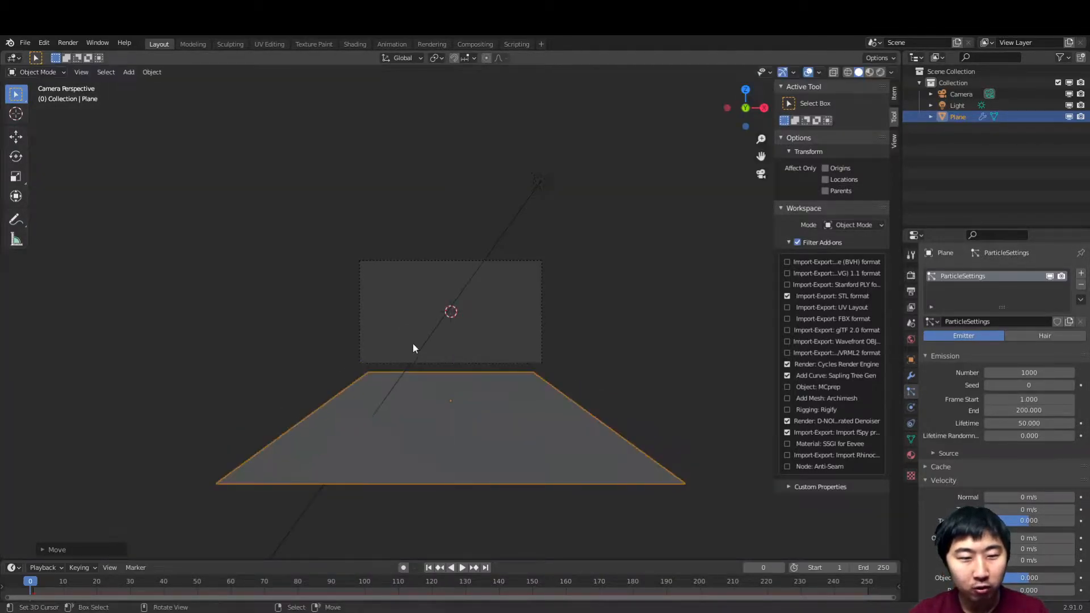
Step: Set the emission to 10000 particles, end frame 100 and lifetime 200, and preview the playback
scroll(623, 377, "up", 2)
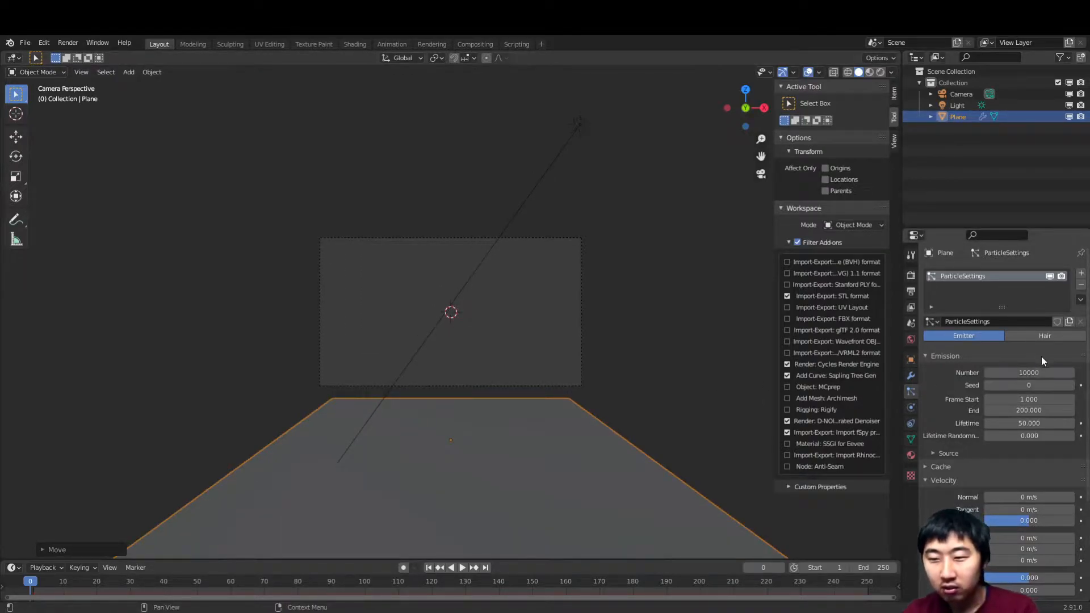
key("space")
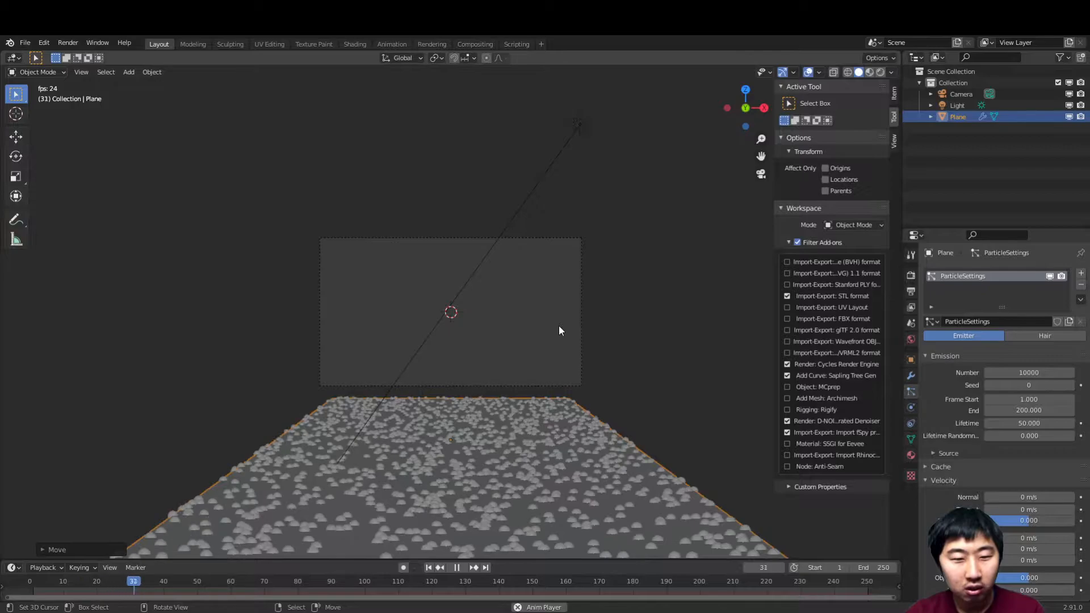
key("Escape")
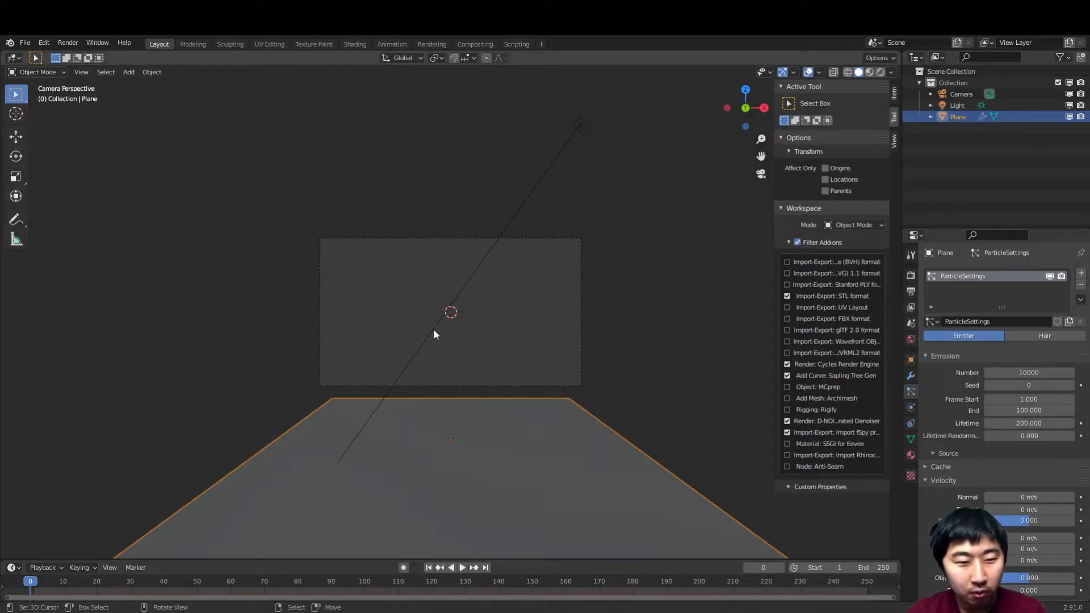
key("space")
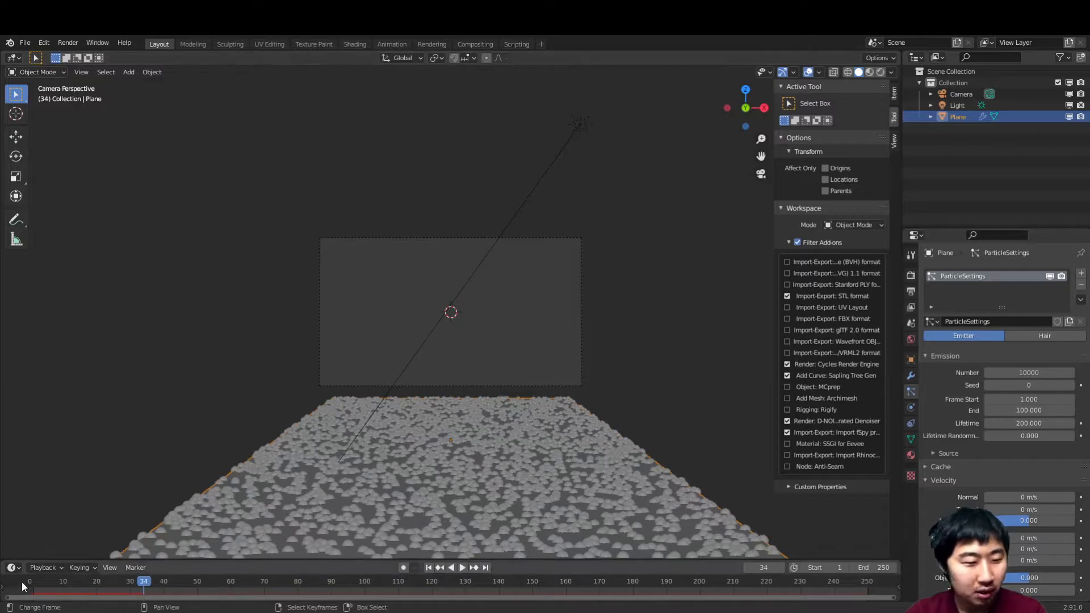
key("Escape")
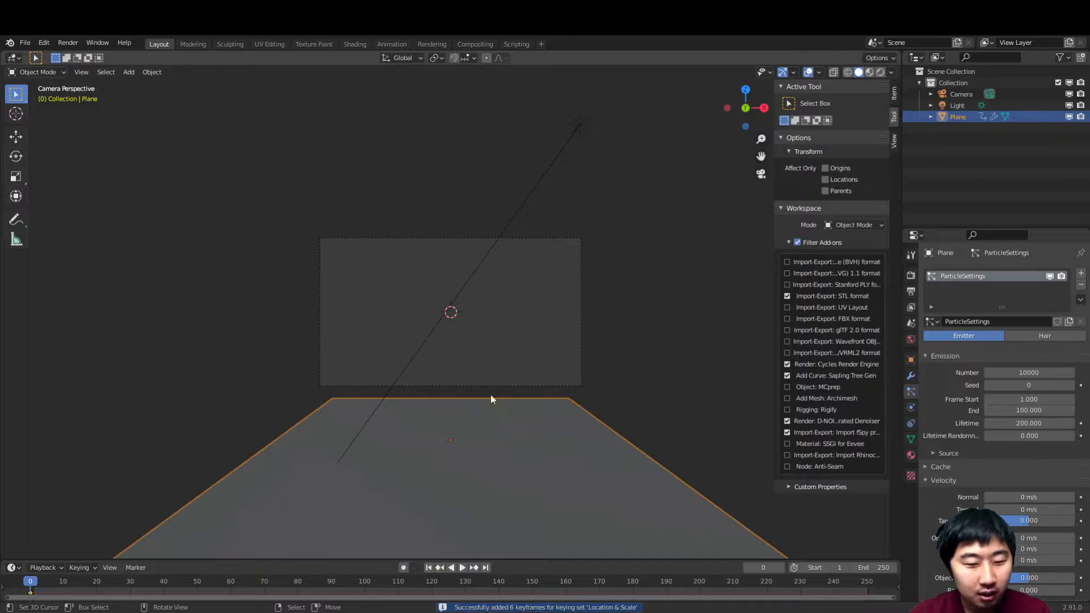
Step: Enlarge the timeline, switch the active keying set to Location and keyframe the plane's location at frame 0
left_click_drag(631, 561, 632, 471)
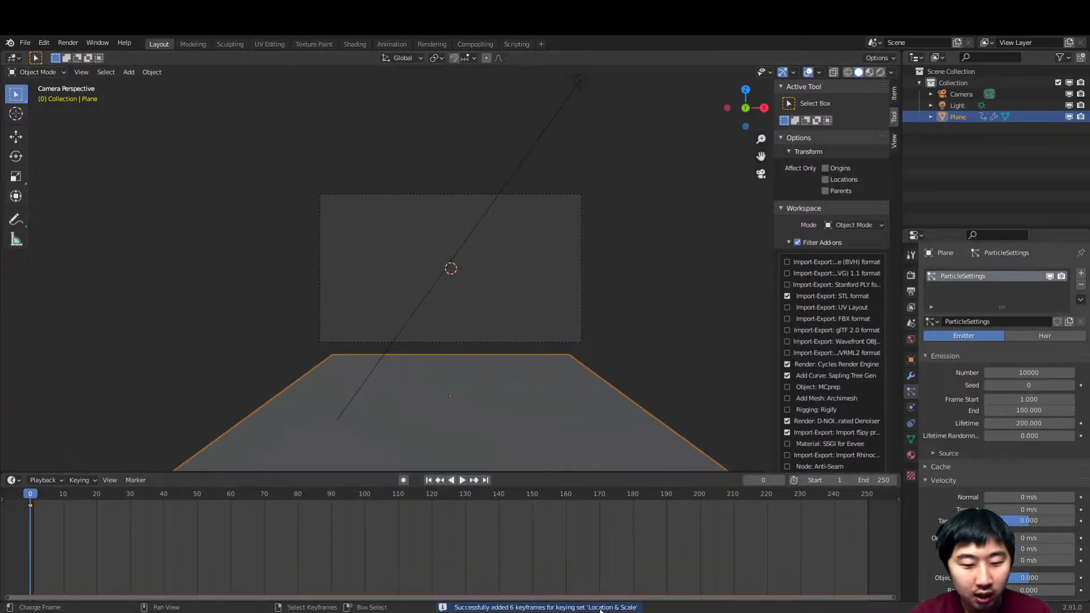
left_click(80, 480)
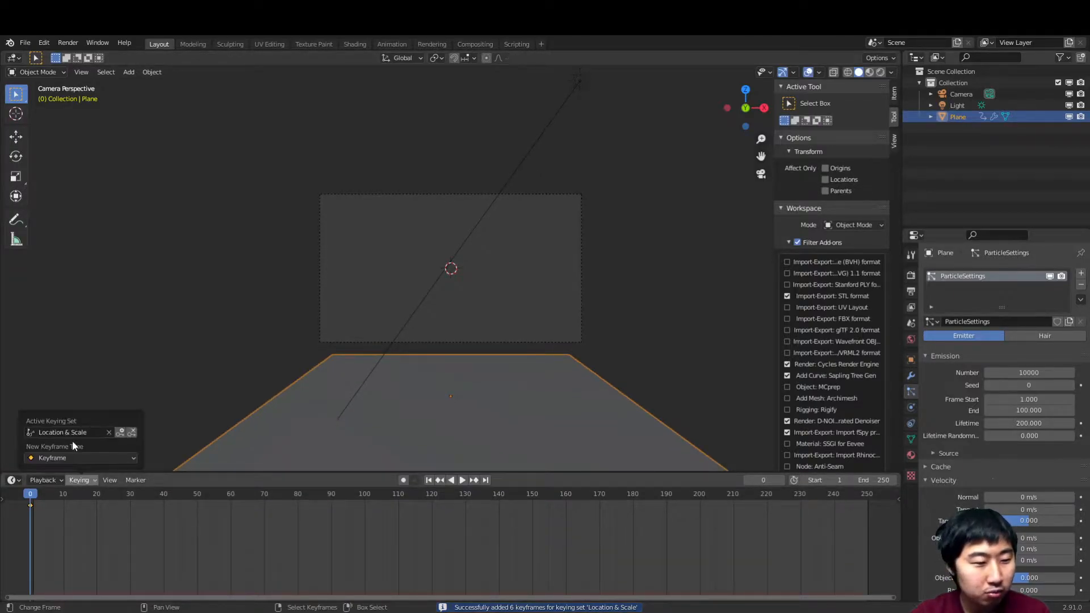
left_click(76, 432)
left_click(60, 506)
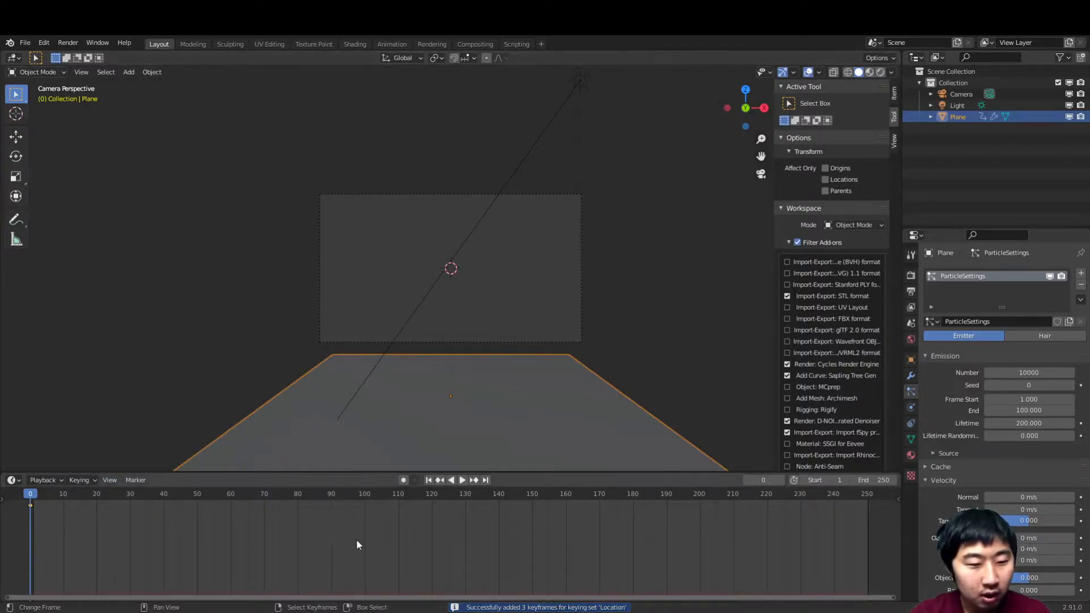
Step: At frame 100, raise the plane along Z to just above the camera frame and keyframe its location
left_click(365, 518)
scroll(552, 305, "down", 2)
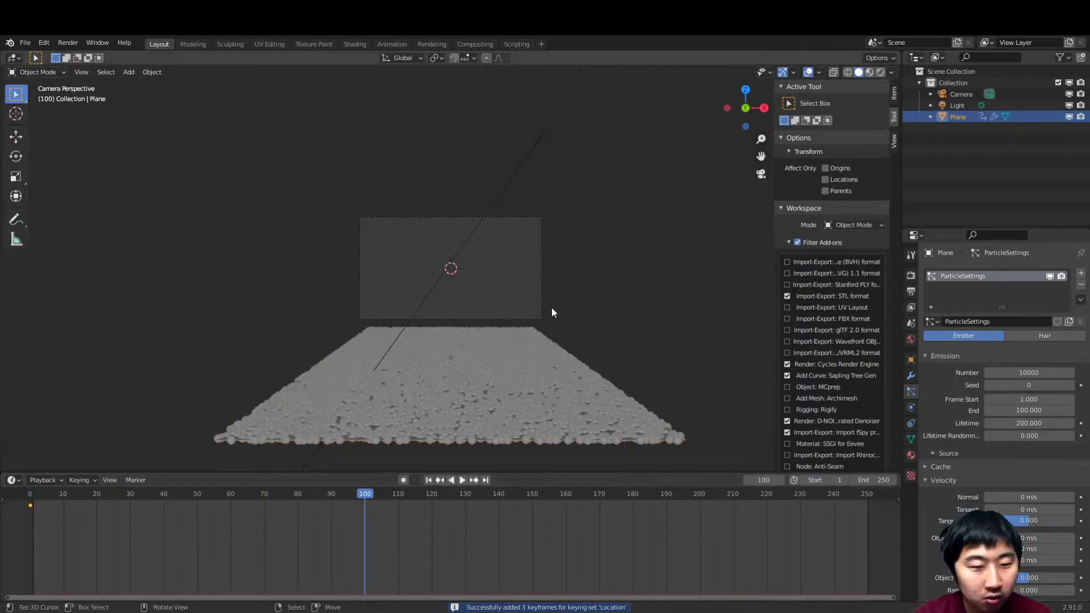
key("g")
key("z")
left_click(545, 118)
key("i")
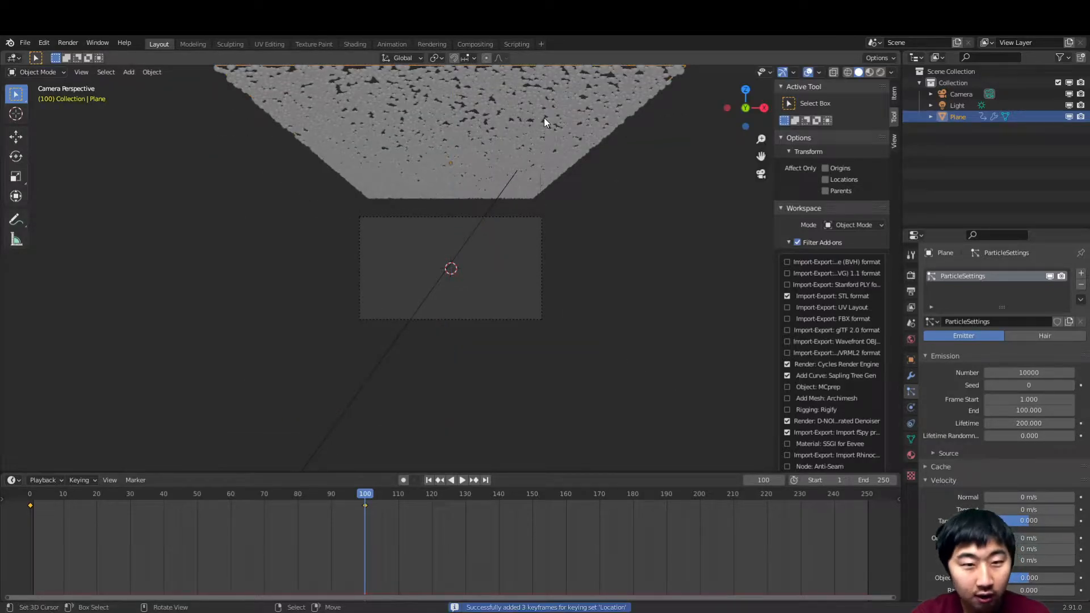
Step: Play the animation from frame 0 in the camera view, stop it and view the particle cloud from the side
left_click_drag(96, 554, 32, 522)
key("space")
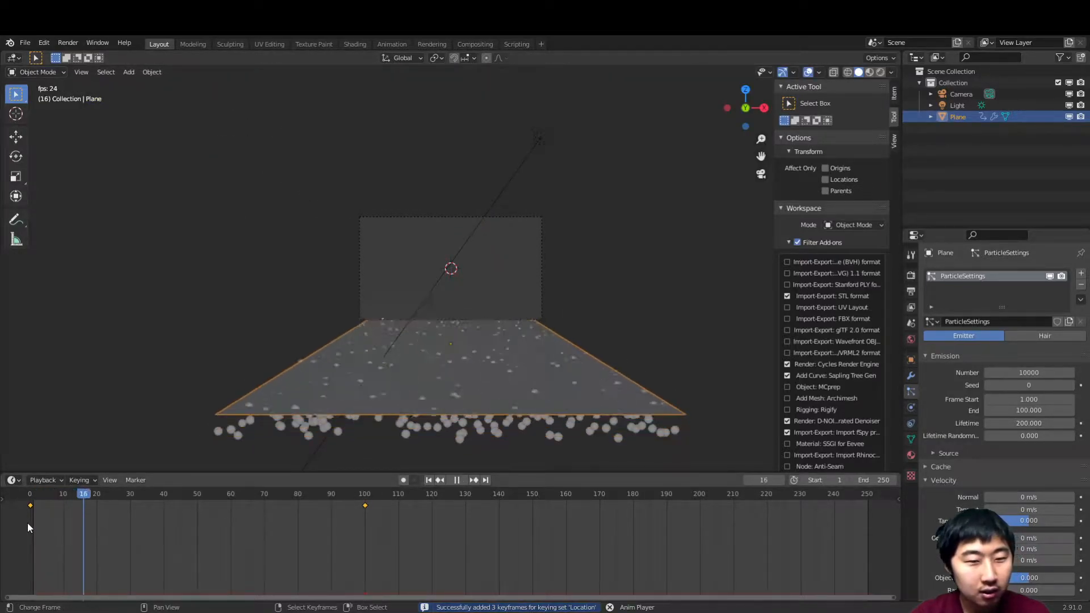
scroll(478, 331, "up", 3)
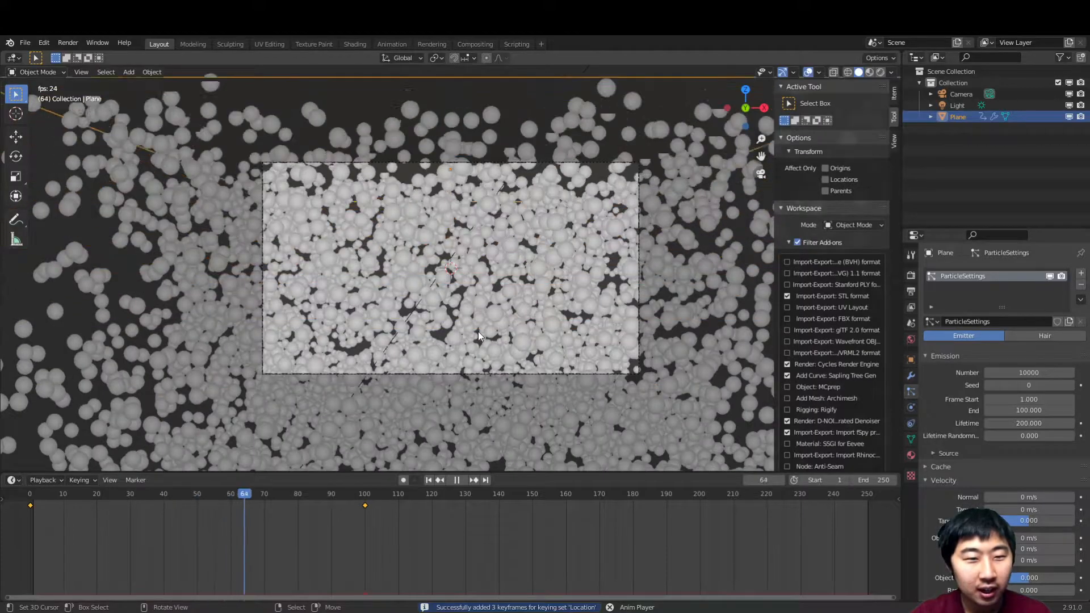
key("space")
middle_click_drag(477, 332, 597, 304)
scroll(483, 298, "up", 5)
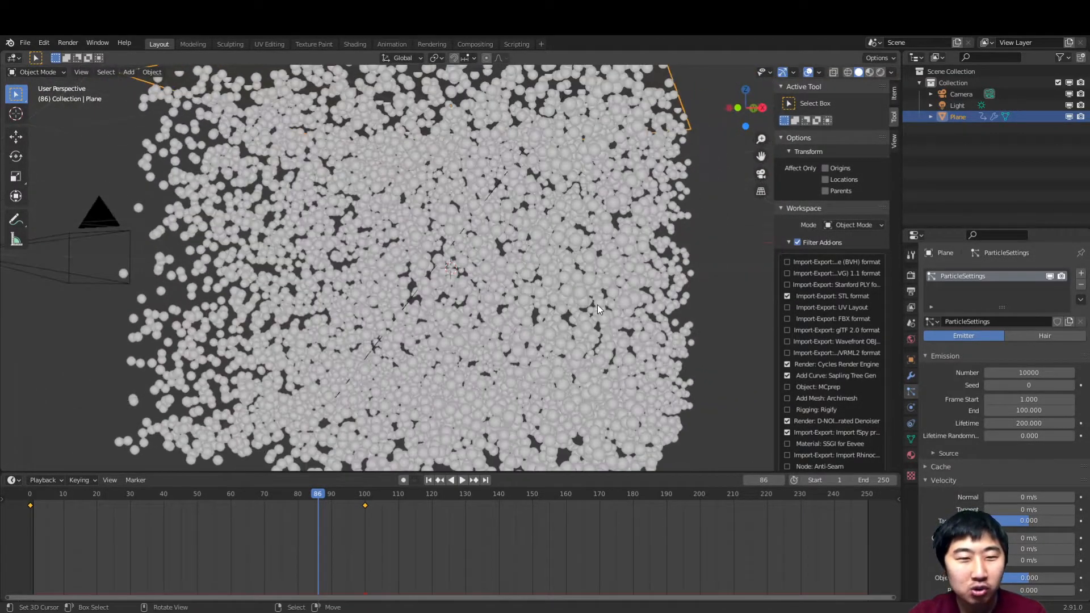
Step: Add a cylinder mesh and move it about 8 m along negative Y, out of the particle cloud toward the camera
key("shift+a")
mouse_move(597, 304)
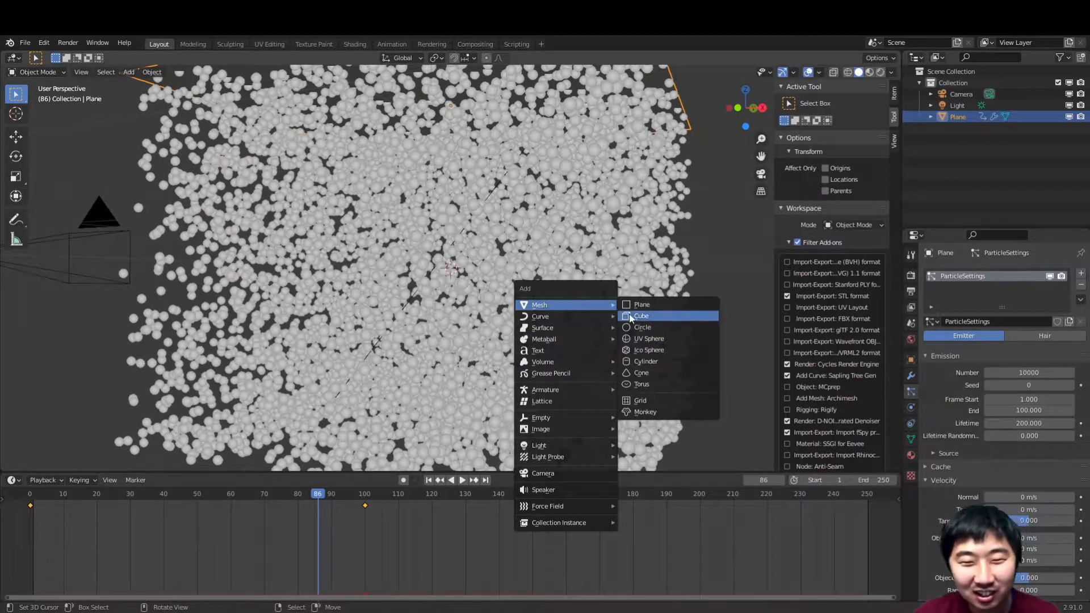
left_click(641, 362)
scroll(509, 342, "down", 4)
middle_click_drag(509, 342, 499, 358)
key("g")
key("y")
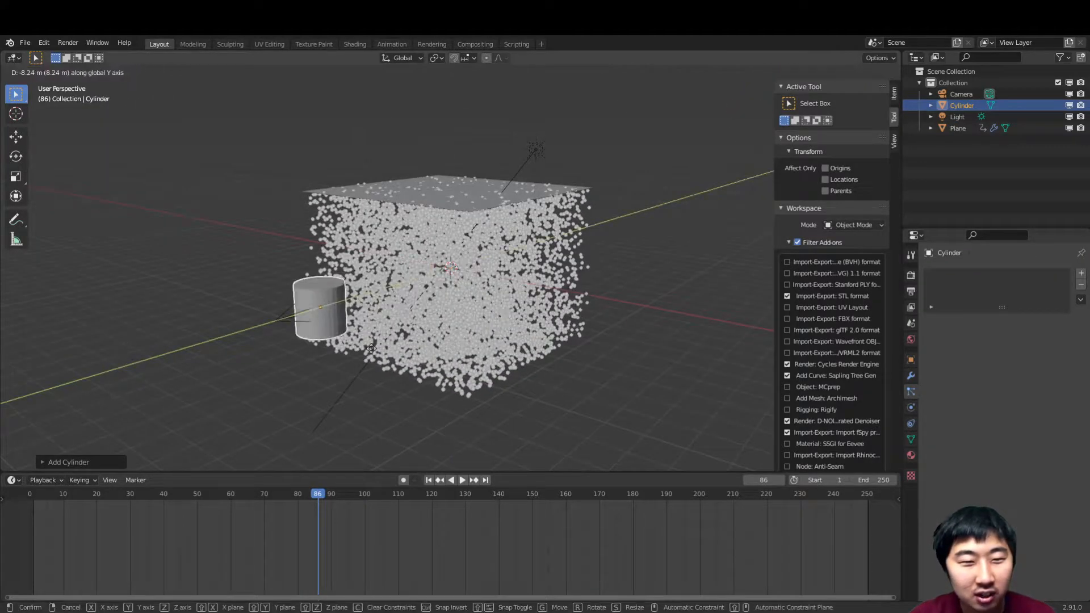
left_click(386, 341)
middle_click_drag(386, 341, 481, 333, "shift")
scroll(482, 334, "up", 1)
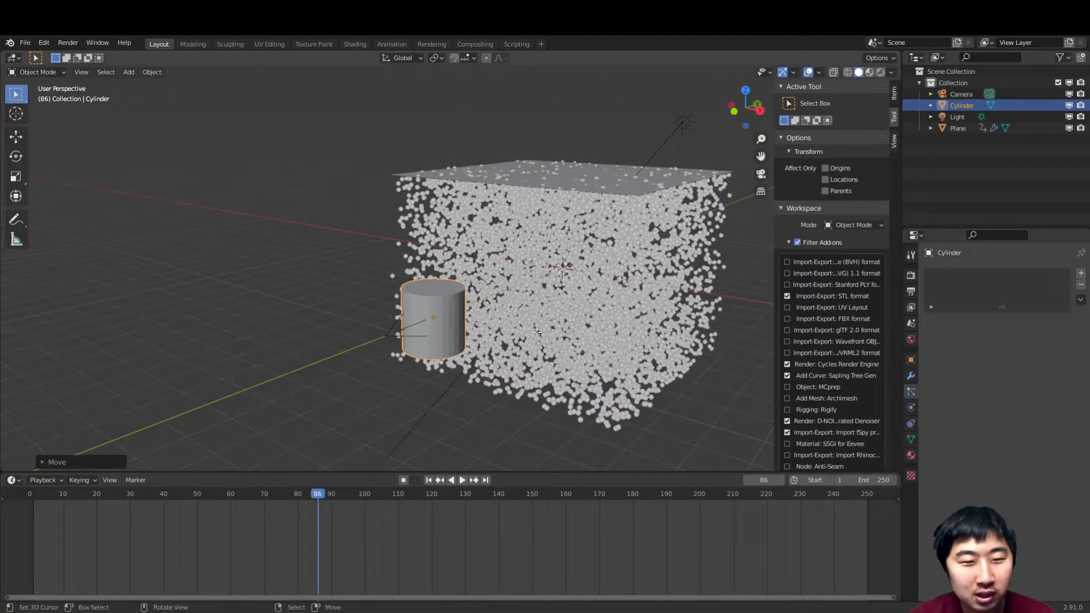
Step: Rotate the cylinder's mesh 90° about the X axis in Edit Mode
key("Tab")
key("s")
type("x")
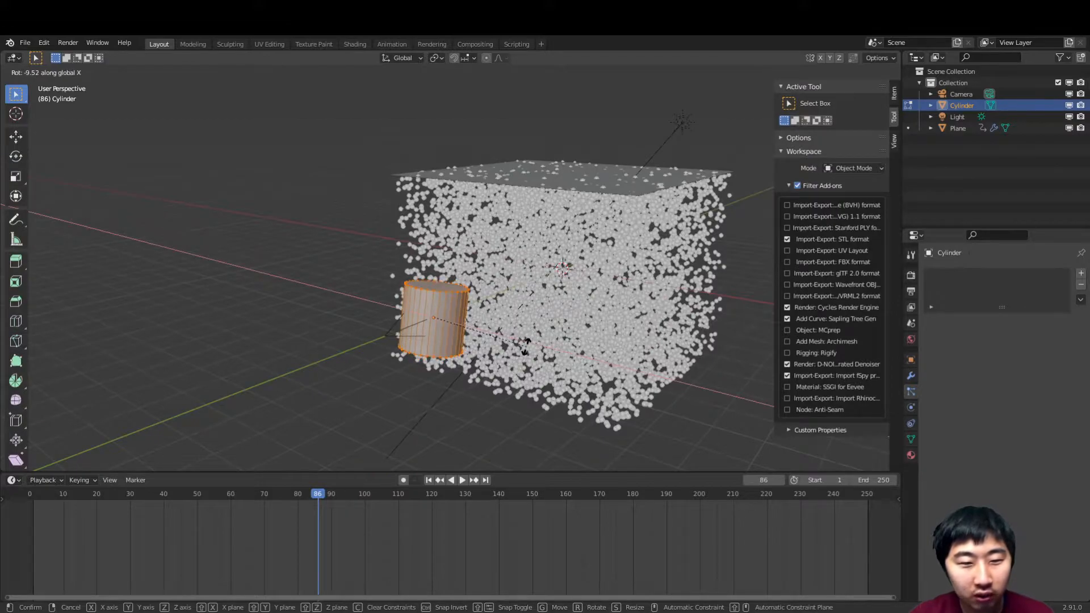
type("90")
key("Return")
Step: Shift the cylinder's mesh along Y toward the camera so its far end sits at the object's origin
middle_click_drag(505, 293, 502, 347)
key("g")
key("y")
left_click(418, 351)
middle_click_drag(418, 351, 495, 311)
Step: Set the plane's particles to render as Object, using the cylinder as the instance object
left_click(534, 289)
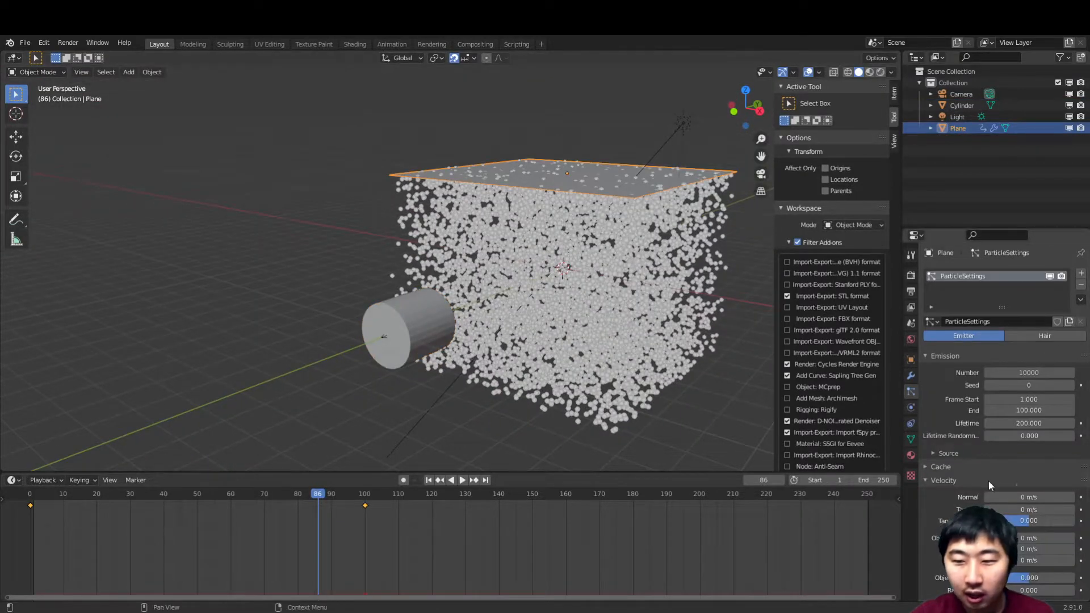
scroll(989, 481, "down", 5)
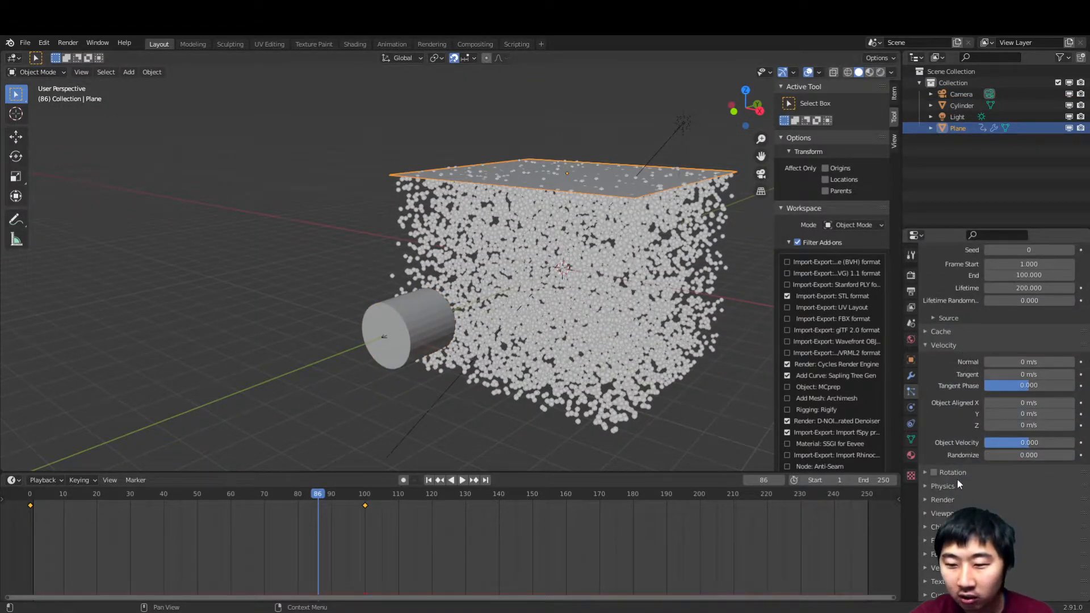
left_click(947, 500)
left_click(1059, 515)
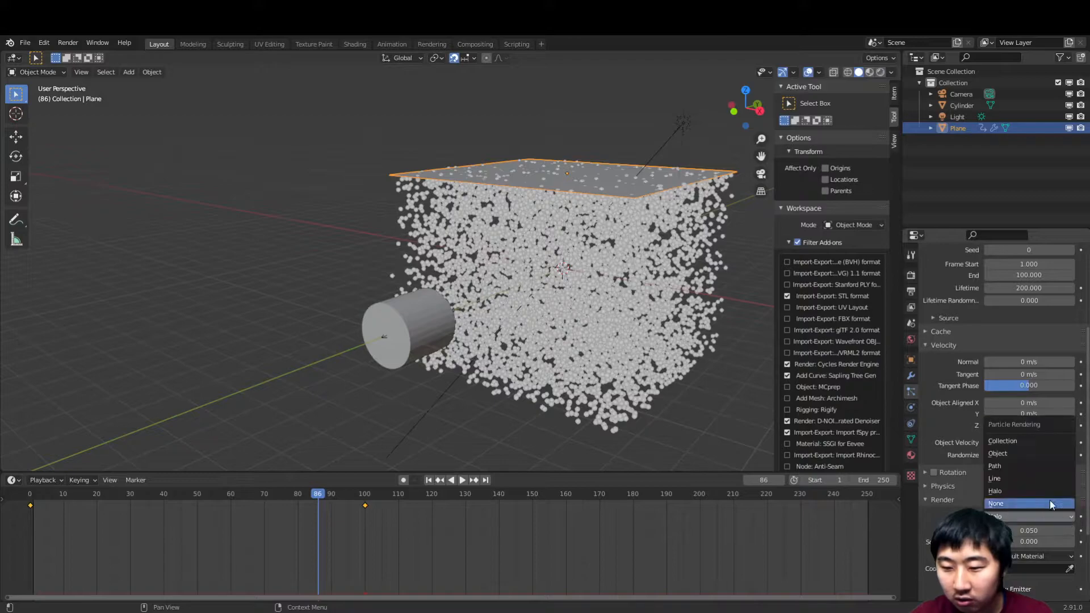
left_click(1032, 454)
scroll(1050, 488, "down", 4)
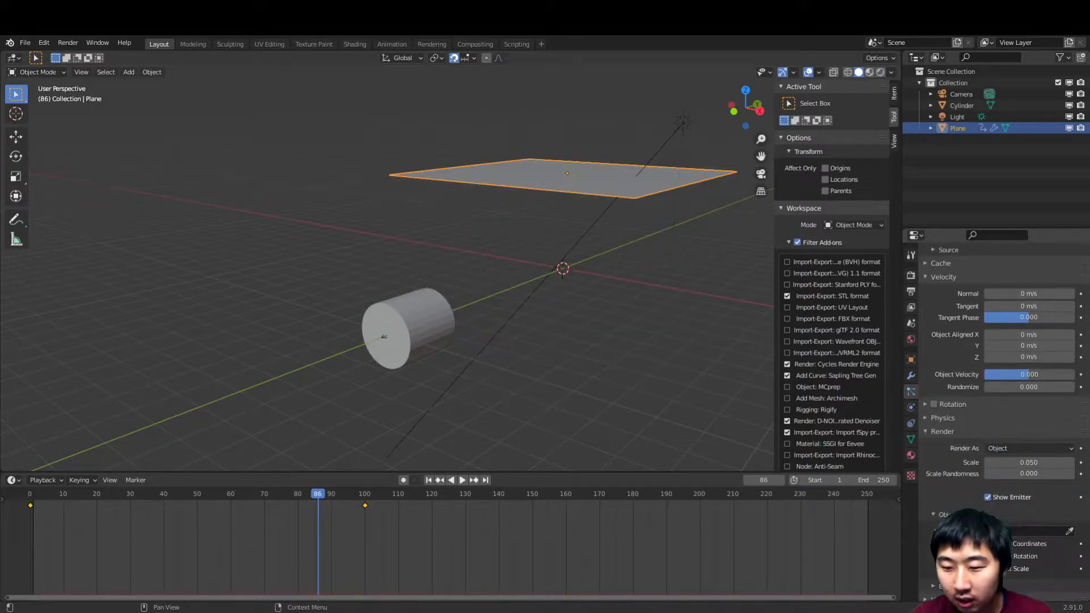
left_click(1070, 487)
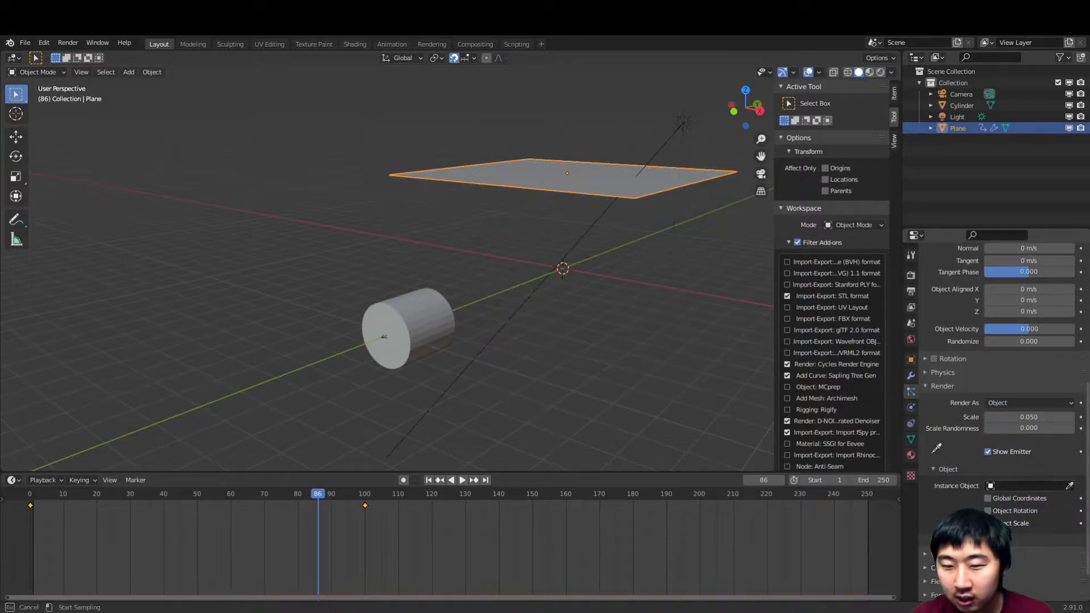
left_click(425, 312)
Step: Examine the instanced cylinder particles up close and compare them with the source cylinder
scroll(610, 354, "up", 4)
middle_click_drag(610, 353, 543, 377)
scroll(499, 348, "down", 6)
right_click_drag(275, 336, 279, 338)
scroll(441, 351, "up", 5)
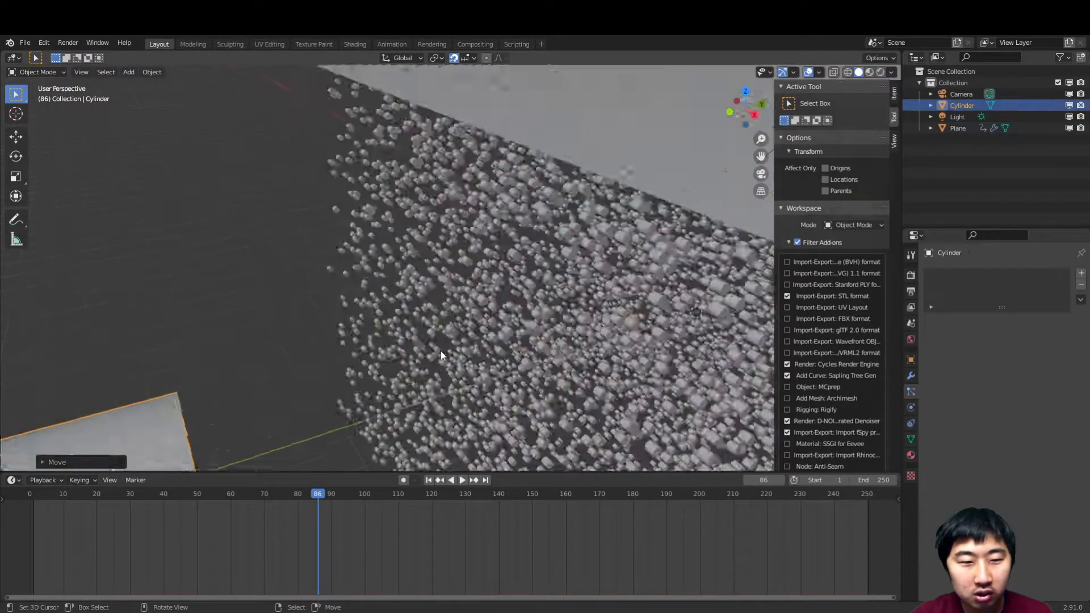
middle_click_drag(440, 351, 468, 321)
left_click(480, 301)
scroll(481, 301, "down", 5)
left_click(338, 329)
key("r")
right_click(431, 359)
scroll(433, 358, "up", 4)
key("Tab")
key("Tab")
scroll(555, 341, "down", 2)
scroll(586, 137, "down", 3)
left_click(569, 186)
key("r")
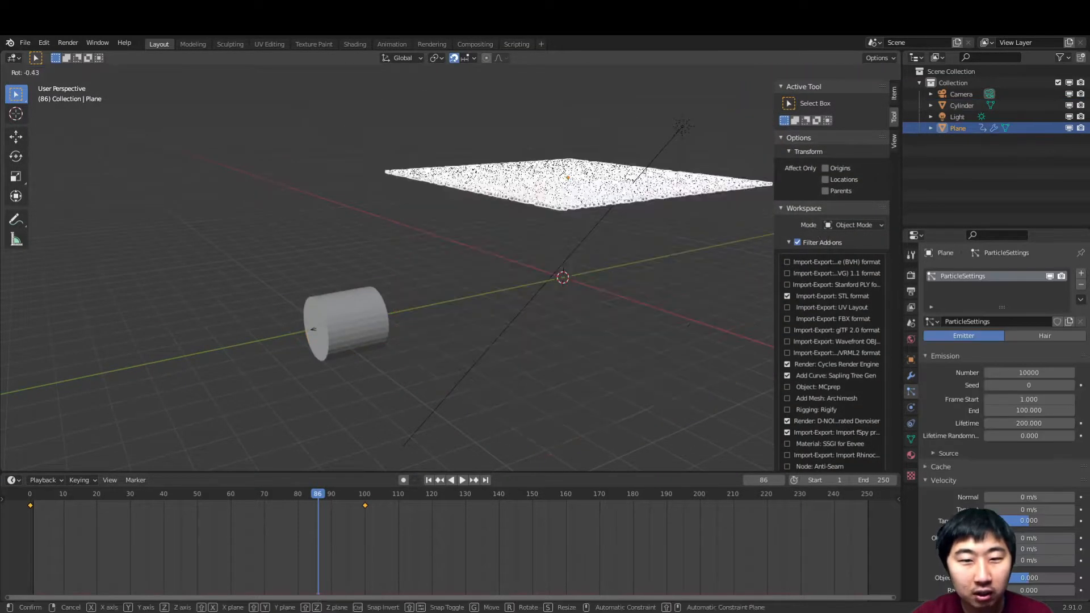
left_click(746, 231)
Step: Replay the animation from the start and check the cylinder particles' orientation from the side
key("space")
key("shift+Left")
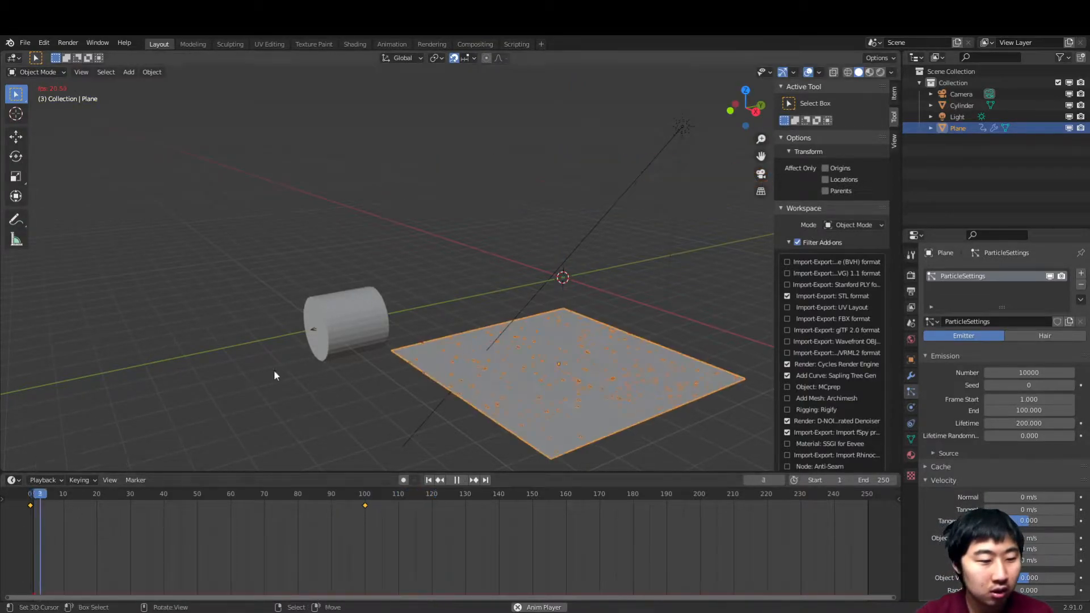
scroll(370, 331, "up", 2)
middle_click_drag(370, 331, 344, 309)
key("space")
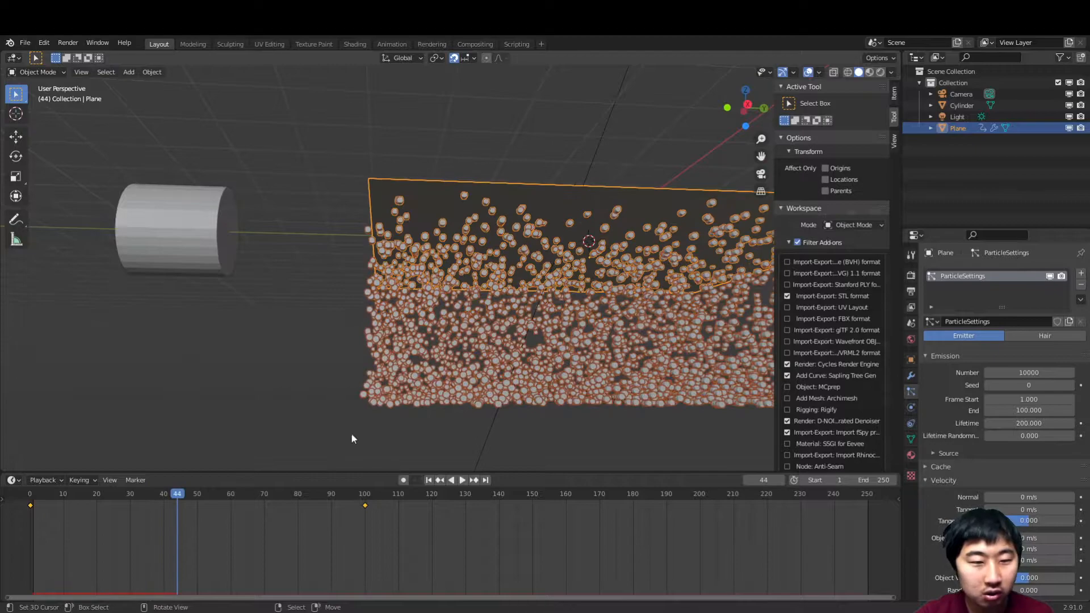
middle_click_drag(360, 431, 411, 391)
key("shift+Left")
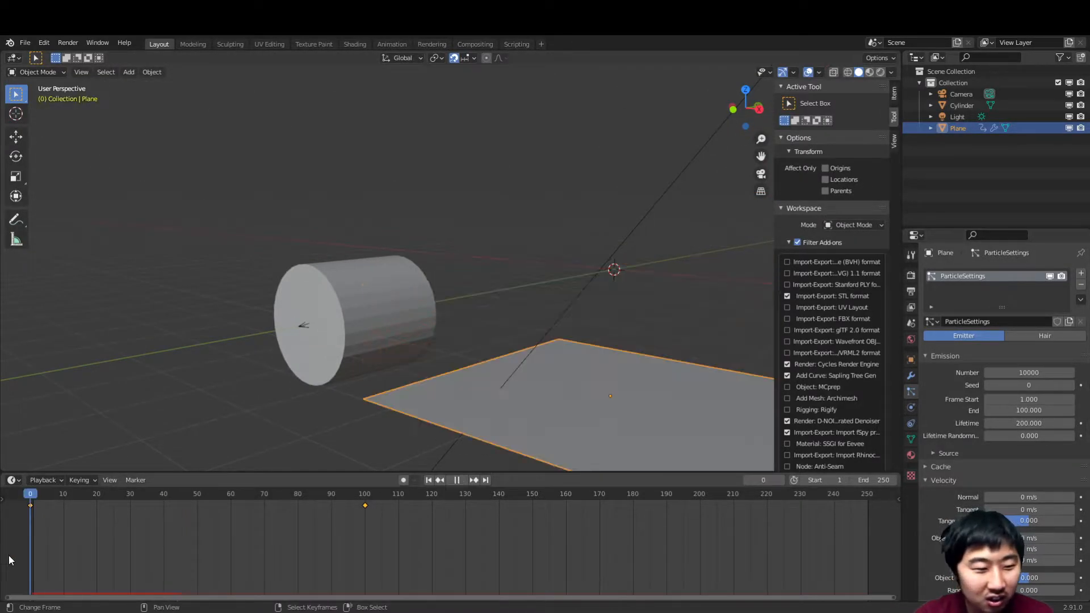
Step: Select the cylinder and snap the 3D cursor to its origin
scroll(938, 464, "down", 8)
scroll(968, 457, "down", 2)
right_click(359, 319)
key("Tab")
middle_click_drag(360, 319, 443, 373)
scroll(443, 373, "down", 2)
scroll(443, 373, "up", 3)
key("Tab")
key("shift+s")
left_click(549, 437)
middle_click_drag(549, 437, 508, 320, "shift")
Step: Set the transform pivot point to 3D Cursor and rotate the cylinder's mesh 90° about the Z axis
key("Tab")
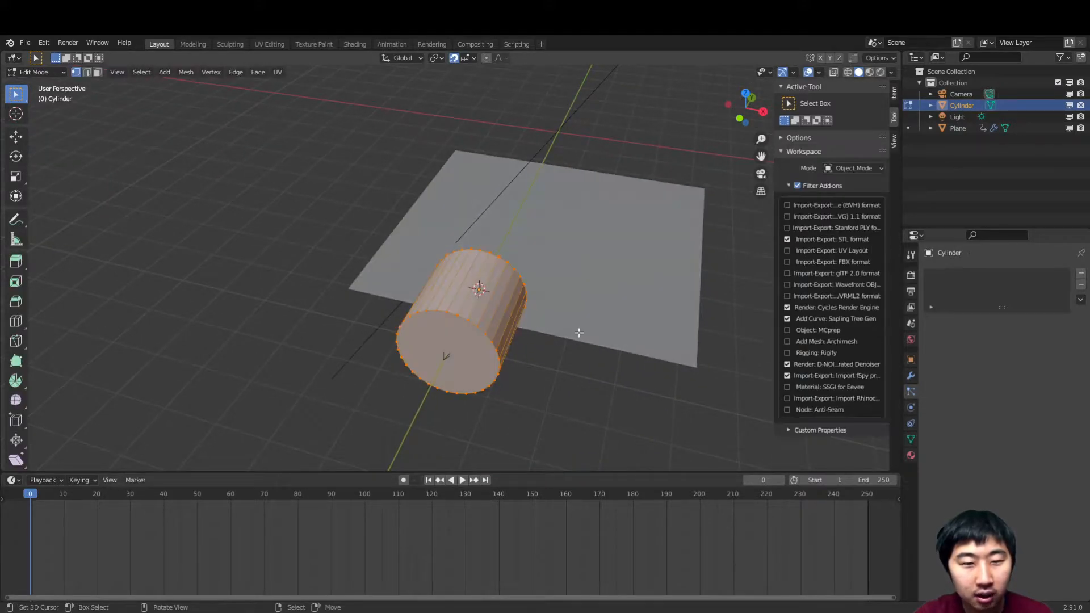
left_click(434, 59)
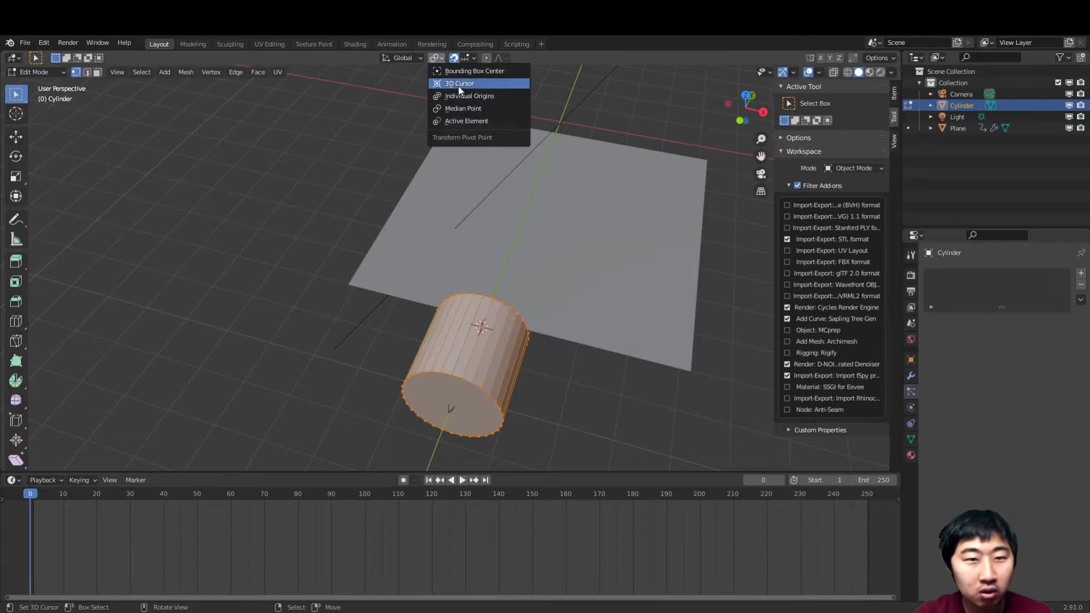
left_click(482, 95)
type("rz90")
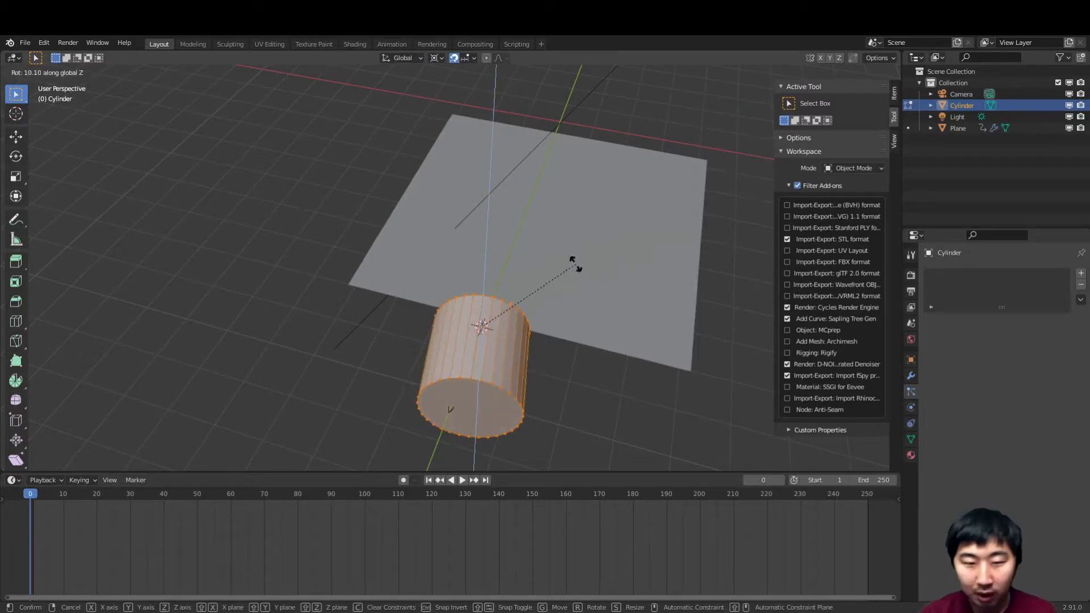
key("Return")
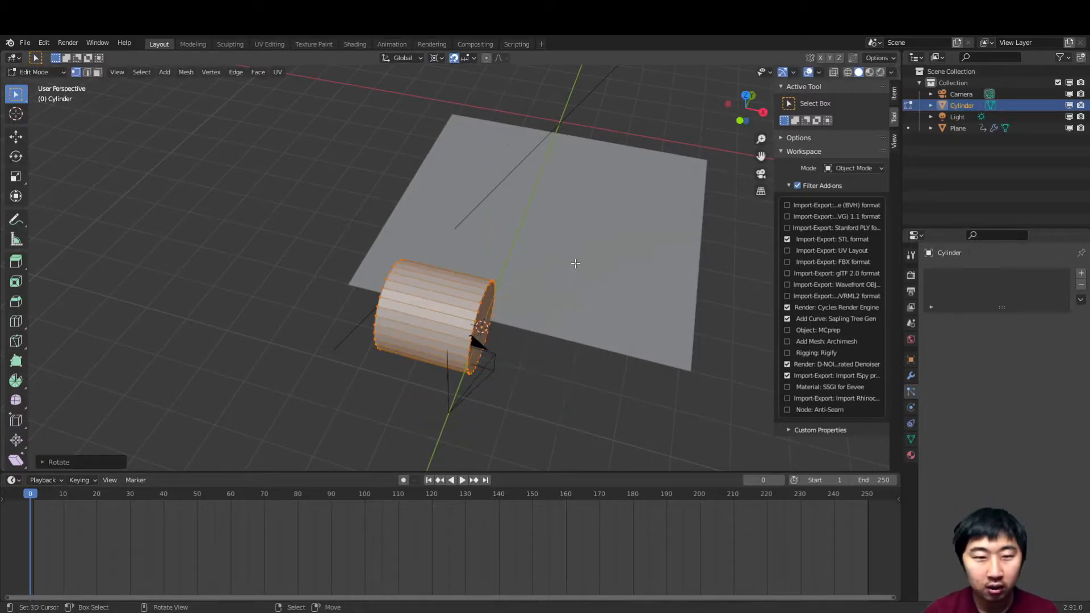
Step: Play the particle emission and inspect the orientation of the rotated cylinder instances
key("Tab")
key("space")
middle_click_drag(600, 261, 528, 261)
key("Tab")
scroll(454, 245, "up", 4)
key("space")
scroll(342, 217, "down", 4)
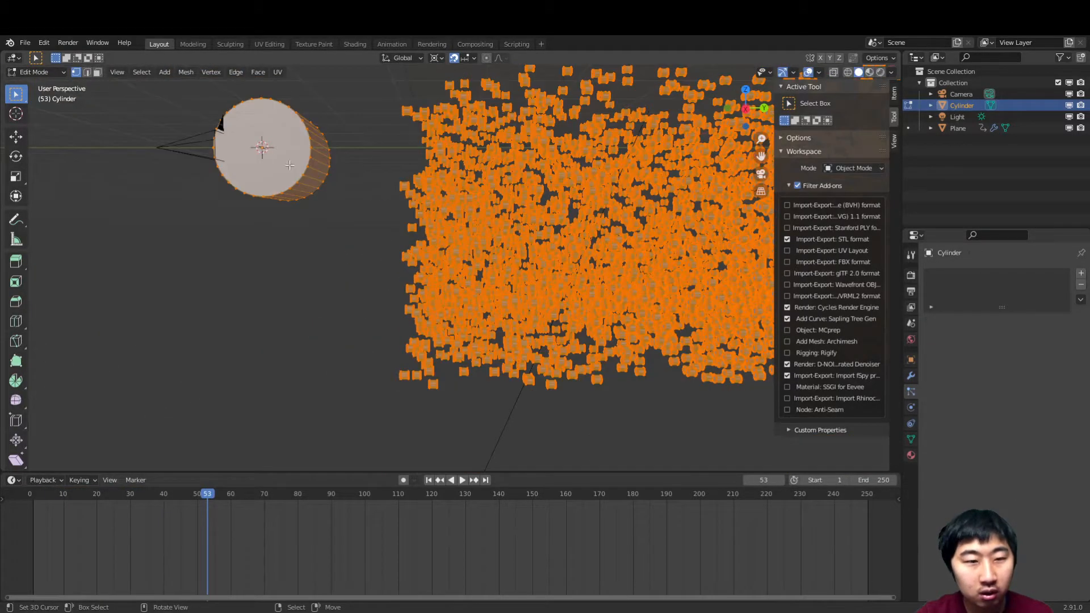
Step: Switch to face selection and select the cylinder's end face
left_click(87, 73)
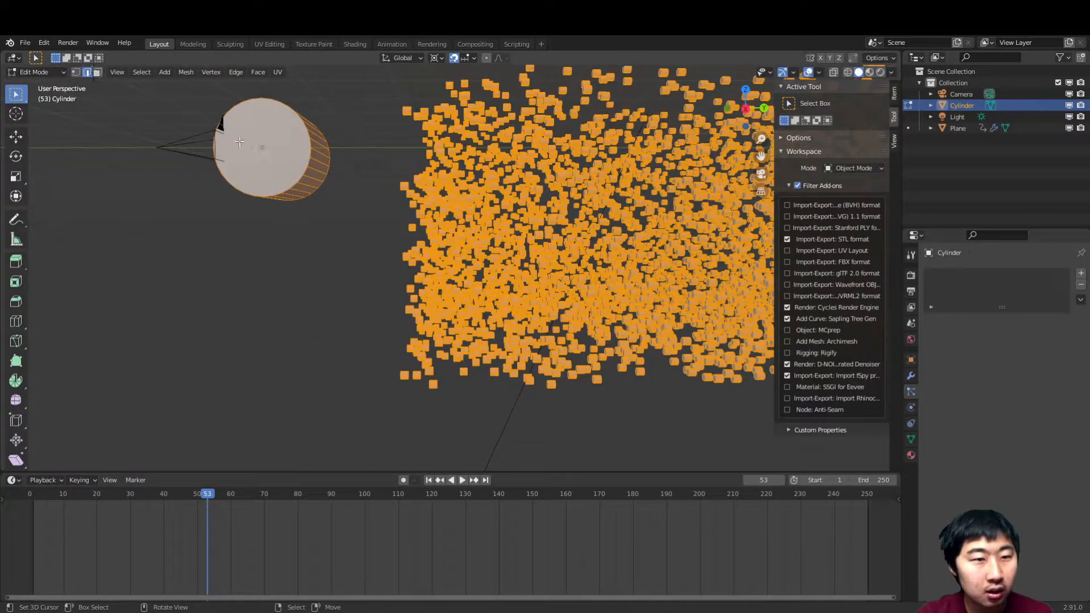
left_click(98, 72)
left_click(260, 135)
scroll(352, 170, "up", 3)
middle_click_drag(375, 171, 427, 234)
scroll(393, 202, "down", 6)
Step: Move the whole cylinder mesh along X so its opposite end sits at the origin, and return to Object Mode
key("a")
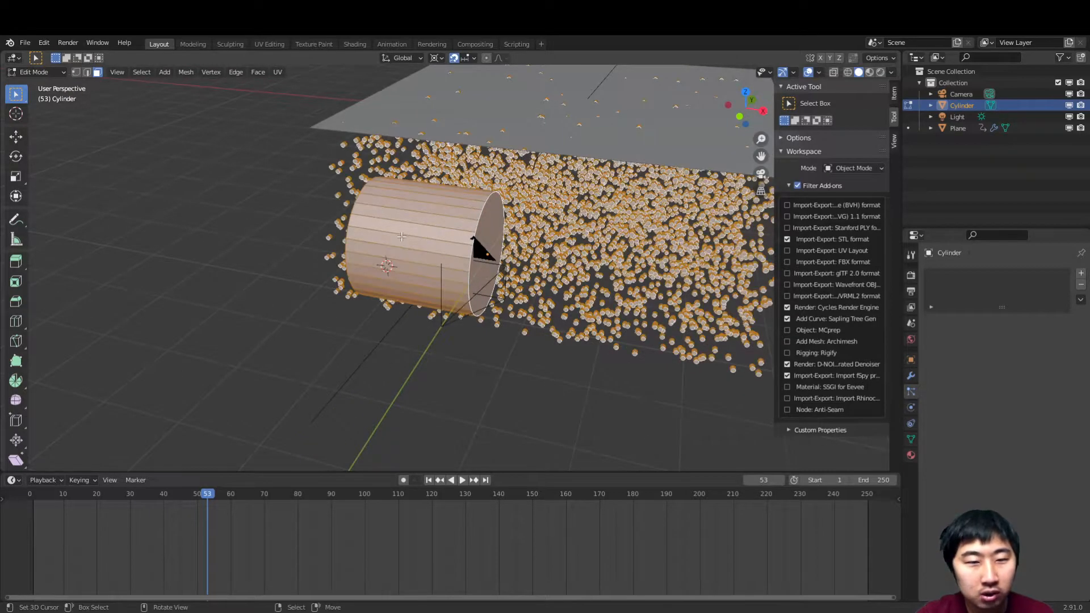
key("g")
key("x")
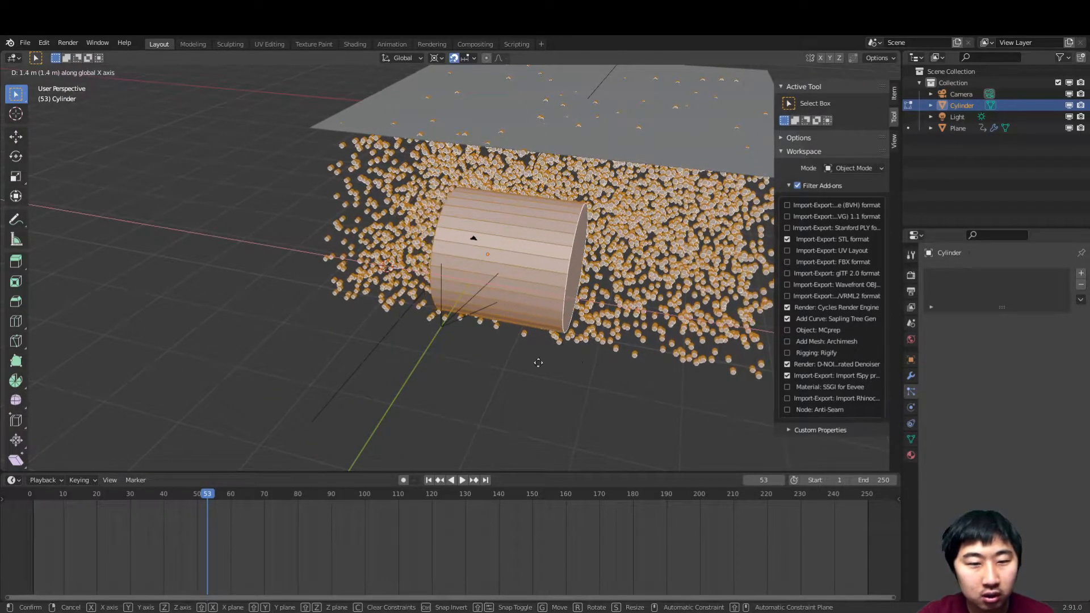
left_click(206, 378)
key("Tab")
middle_click_drag(502, 346, 453, 293)
key("Tab")
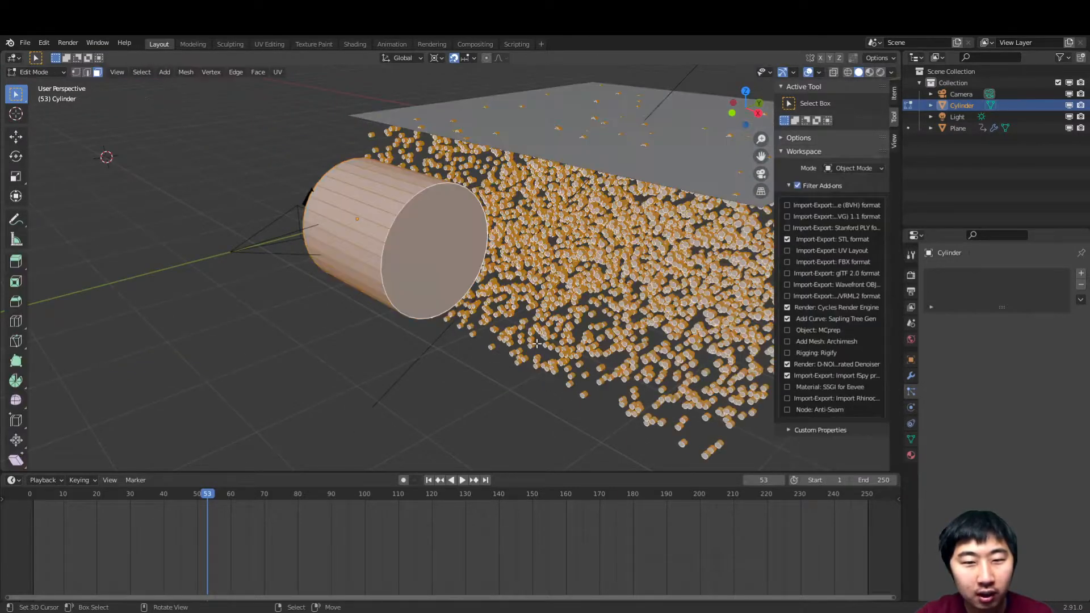
key("Tab")
Step: Set the plane's particle emission number to 1000
left_click(652, 217)
scroll(953, 311, "down", 5)
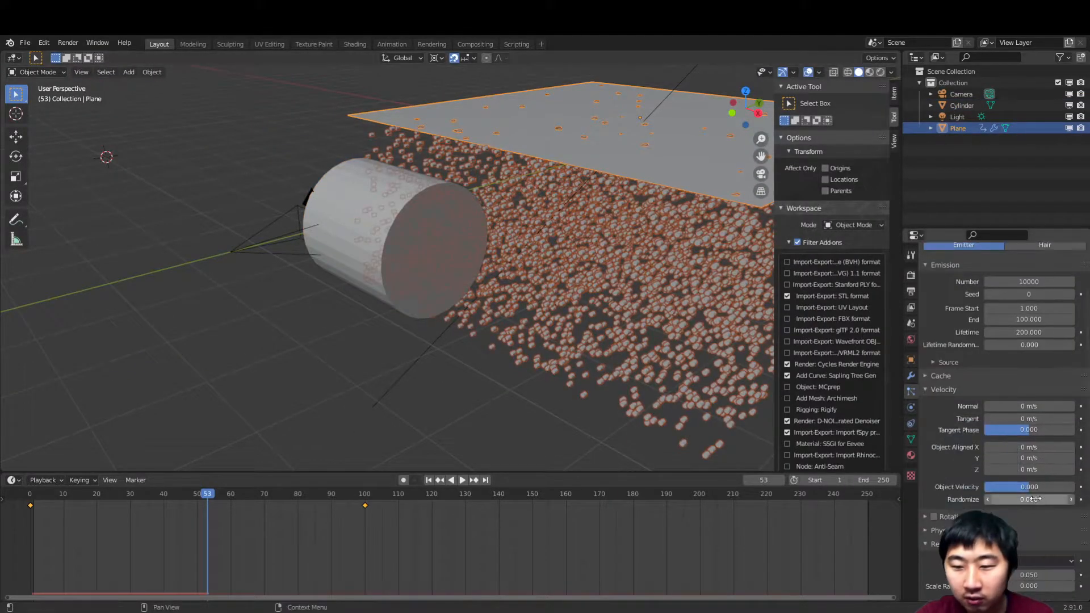
scroll(980, 367, "up", 6)
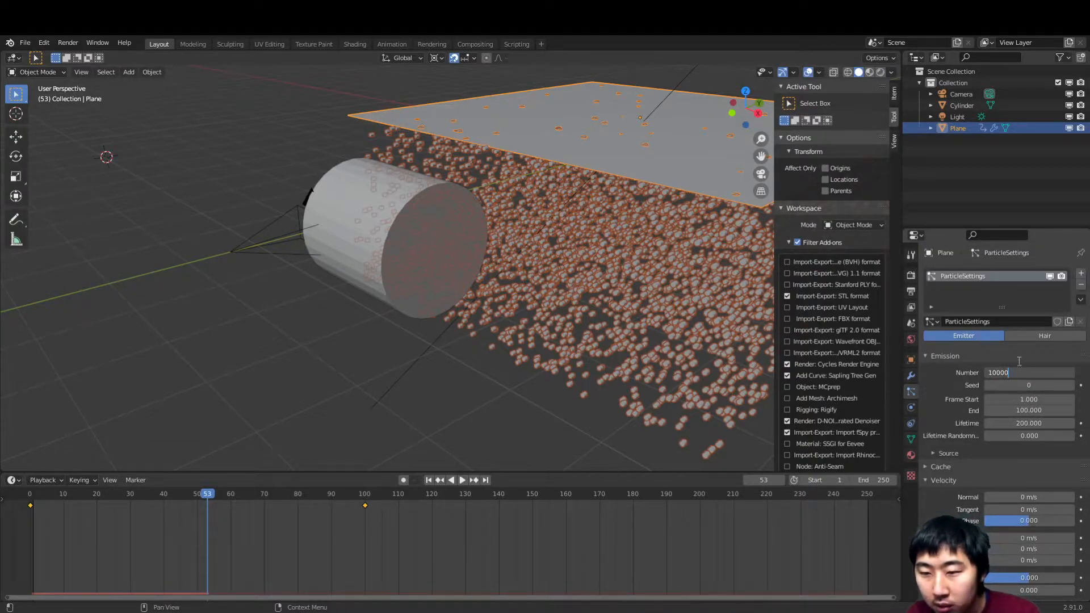
key("BackSpace")
key("Return")
Step: Replay the animation from the start and check the particles through the camera view
key("space")
left_click(23, 551)
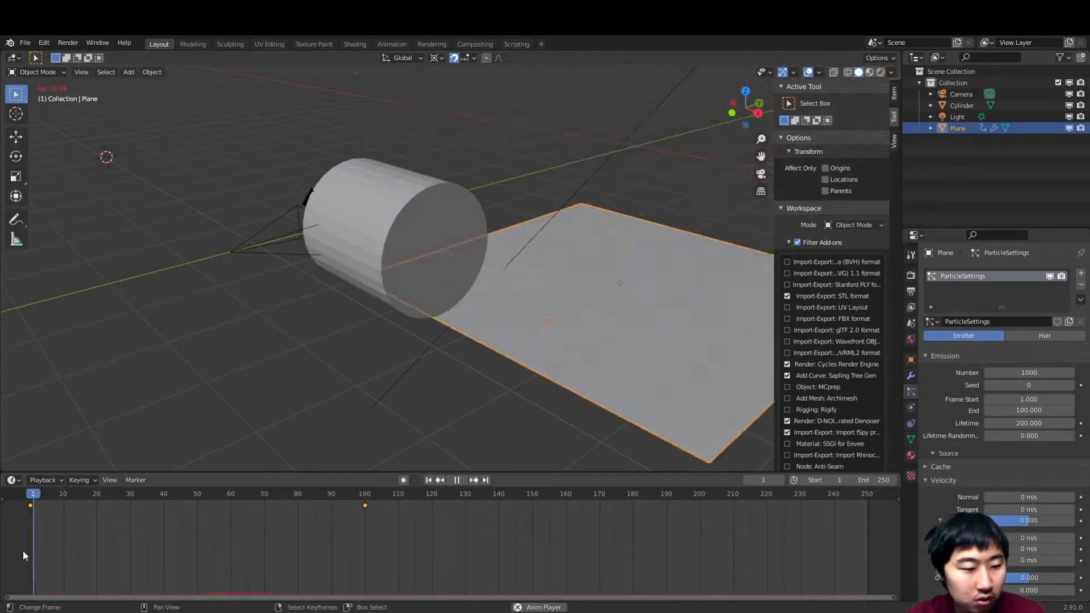
middle_click_drag(396, 335, 461, 307)
key("KP_0")
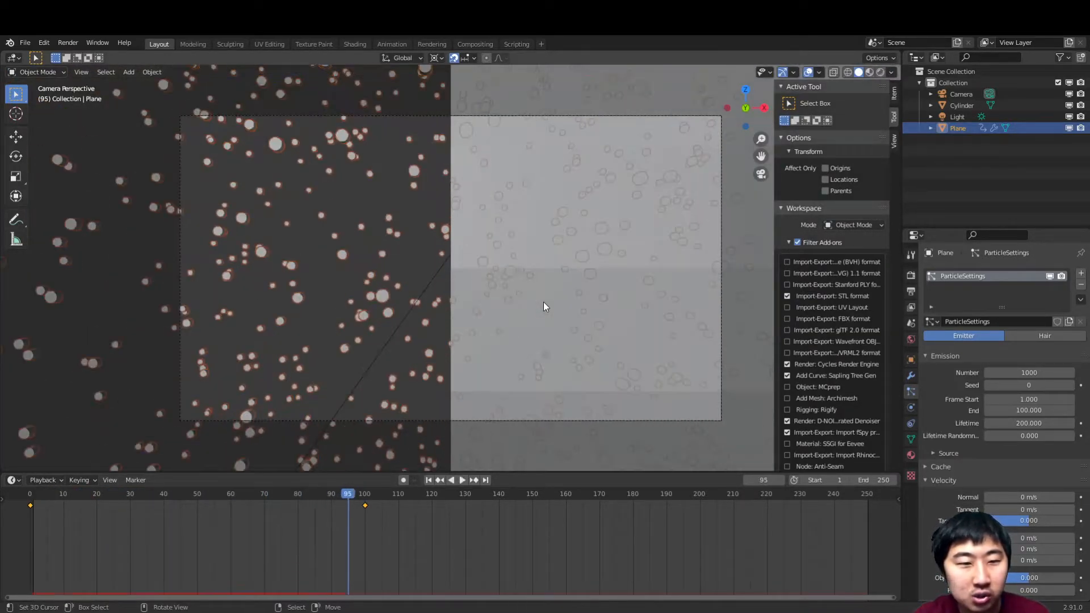
scroll(671, 328, "down", 3)
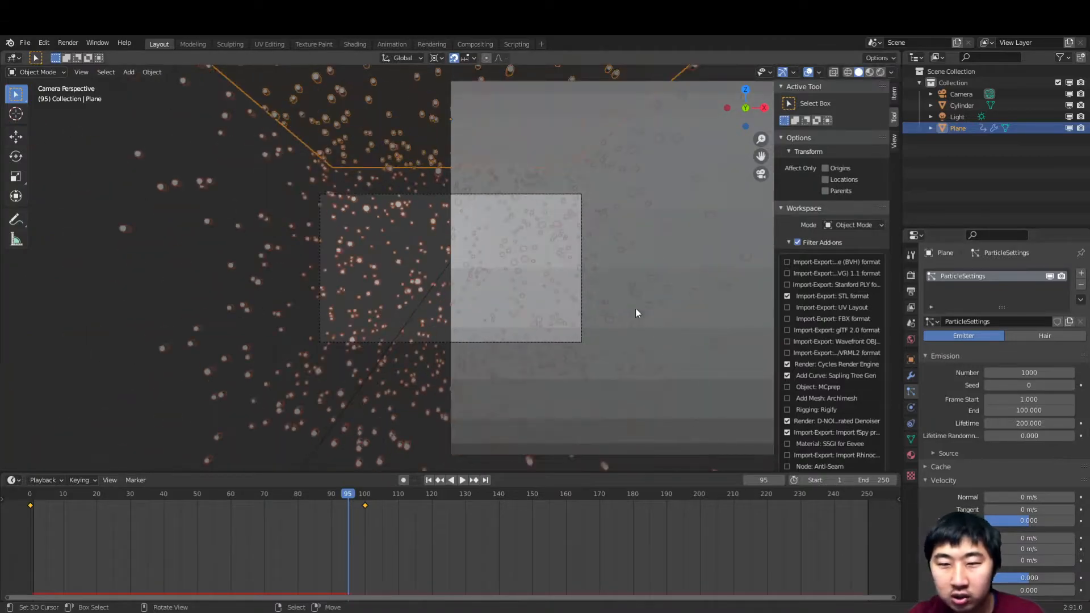
Step: Leave the camera view, set the transform pivot to Individual Origins, and scale the plane up to about twice its size
key("KP_0")
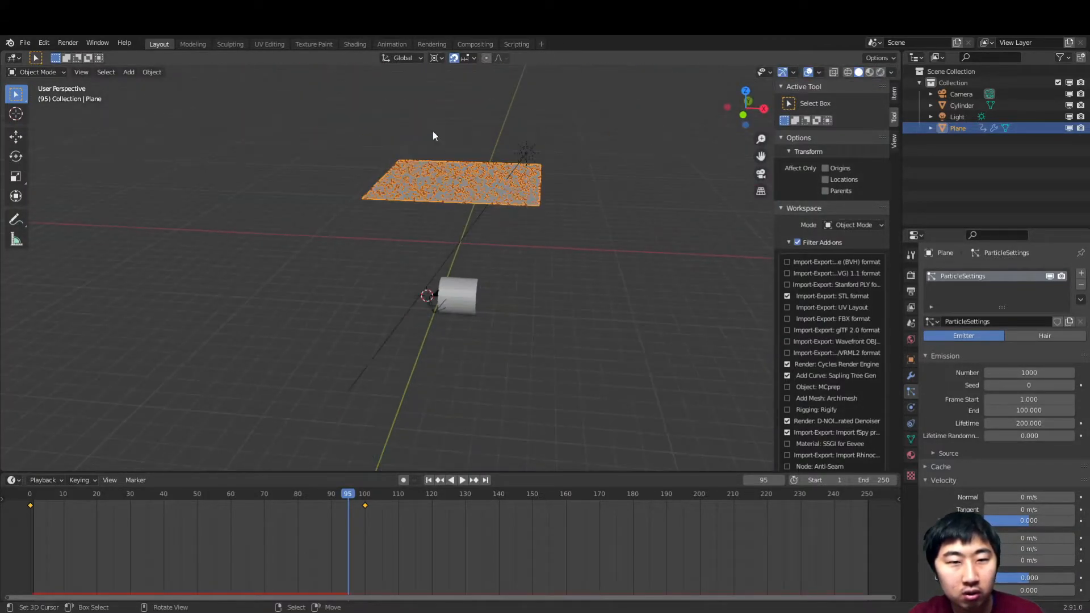
left_click(438, 62)
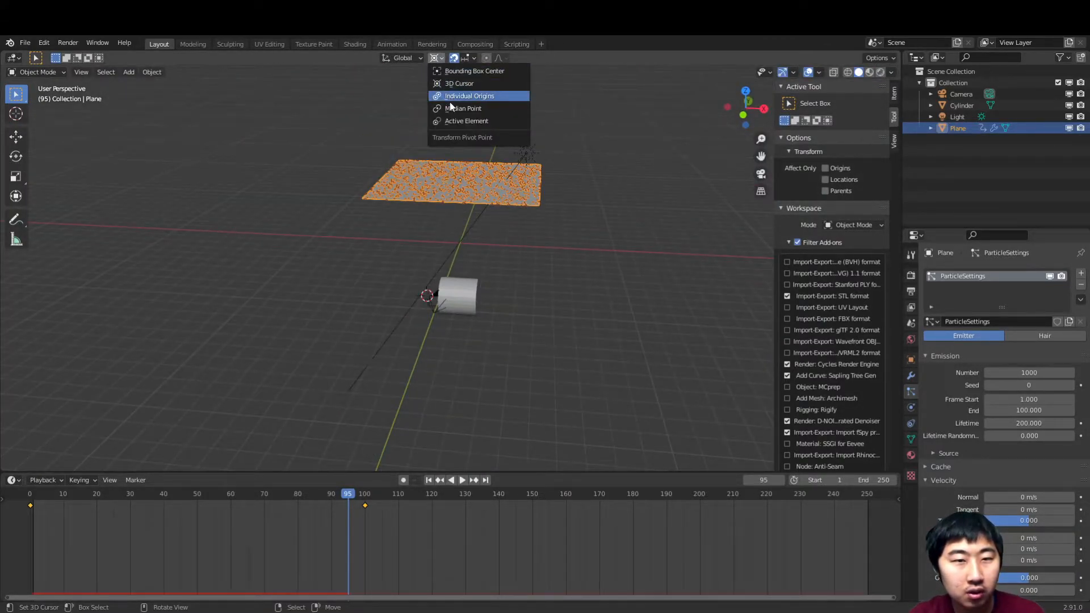
left_click(450, 101)
key("s")
left_click(548, 208)
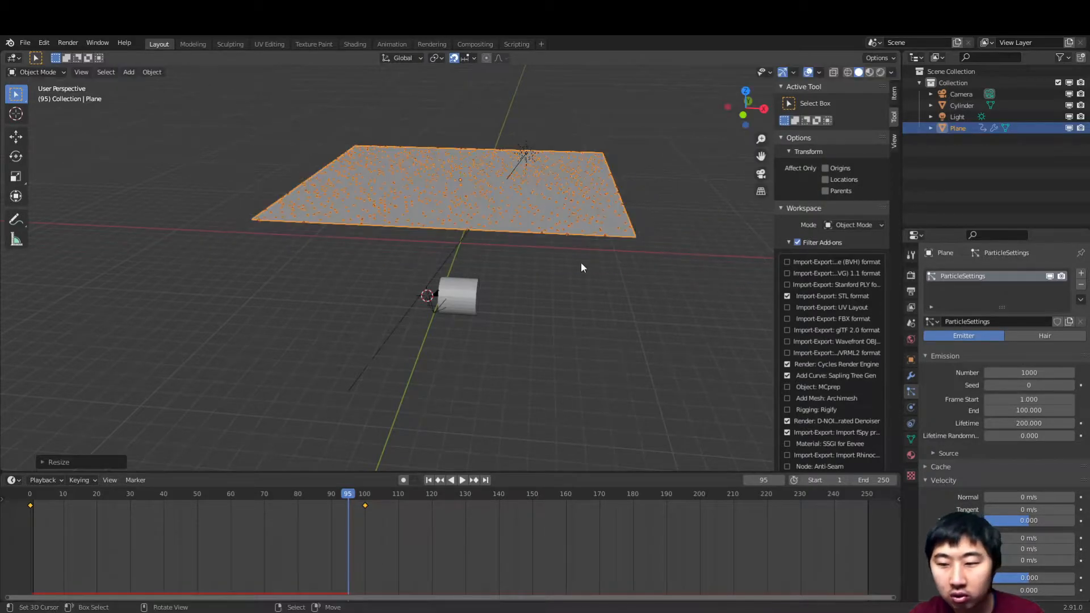
Step: Reposition the enlarged plane and set its particle emission number to 10000
middle_click_drag(606, 265, 473, 275)
key("g")
left_click(571, 265)
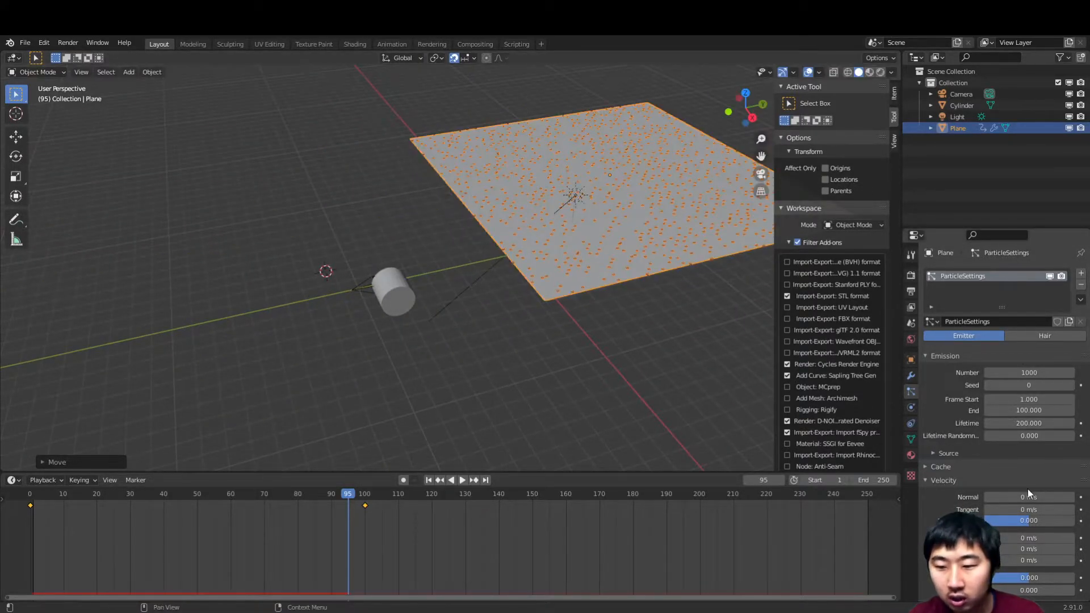
type("0")
key("Return")
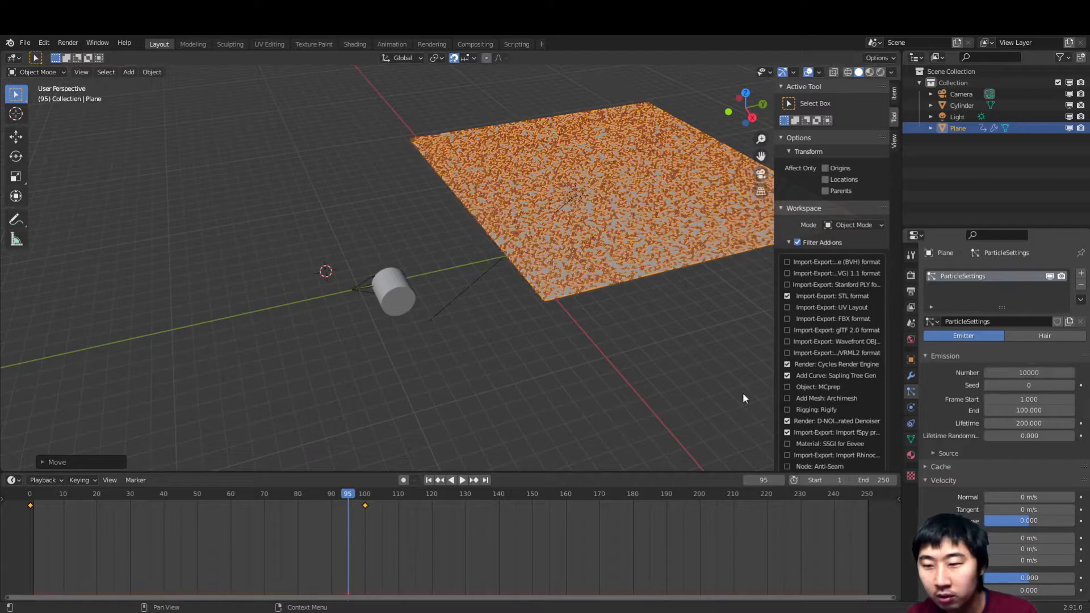
Step: Replay the animation from the start, check the particle emission from outside the camera, and return to frame 0
key("shift+Left")
key("space")
scroll(267, 334, "up", 3)
middle_click_drag(342, 334, 353, 321)
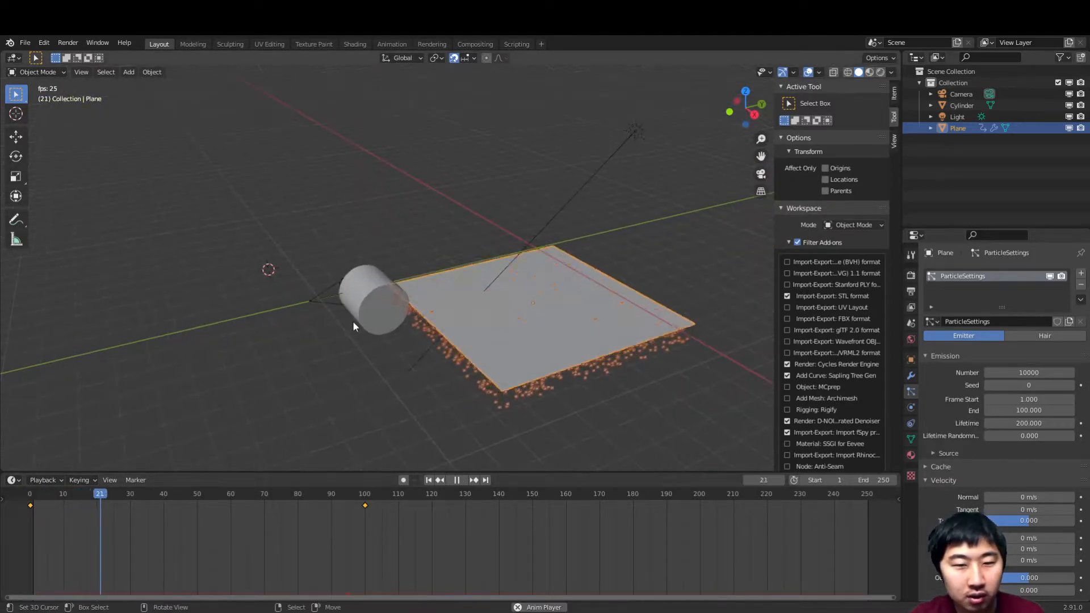
key("space")
left_click(14, 514)
key("space")
key("space")
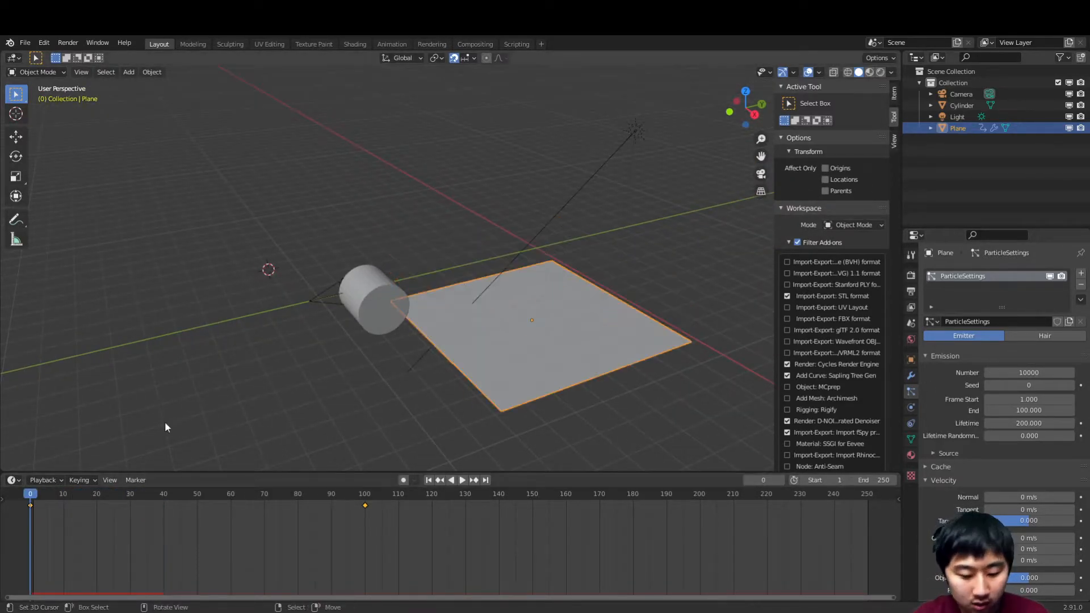
Step: Replace the plane's location keyframe at frame 0 and rescale the plane at frame 100
key("alt+i")
left_click(174, 407)
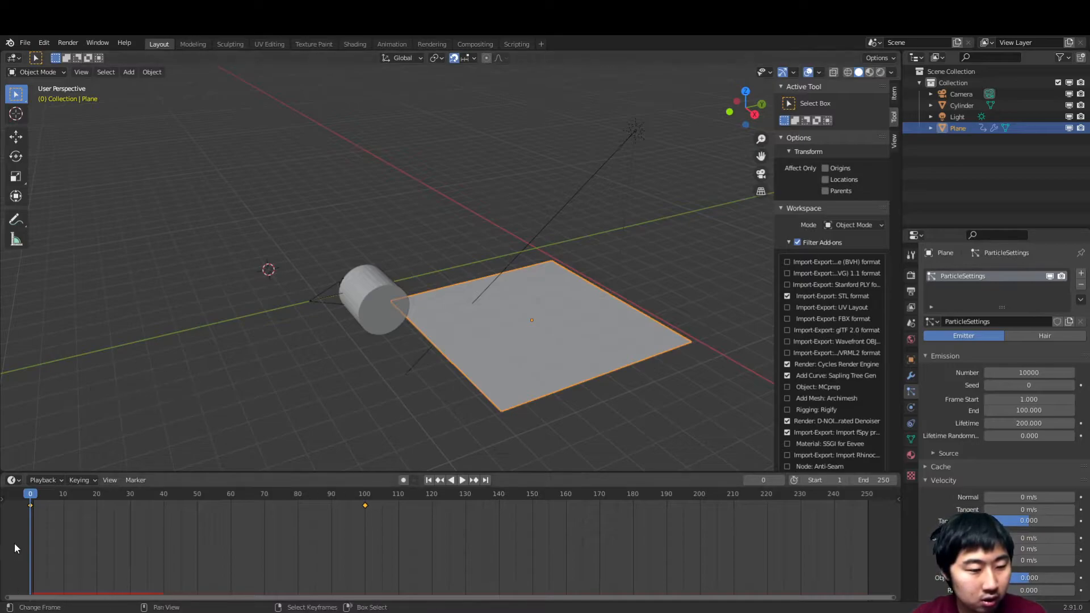
key("i")
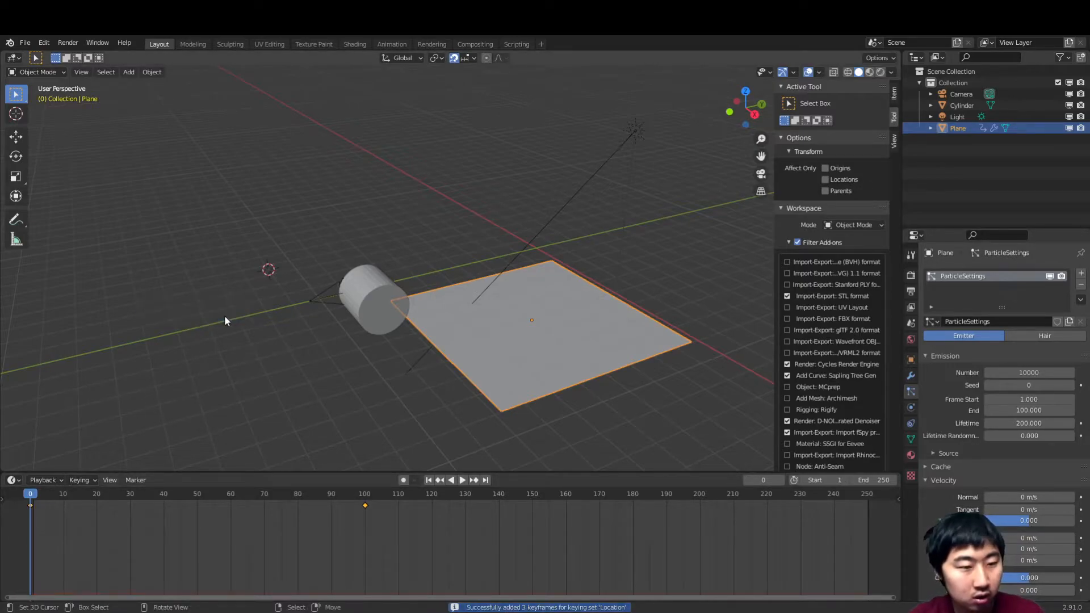
left_click_drag(31, 512, 363, 509)
scroll(489, 385, "down", 4)
key("s")
left_click(585, 390)
Step: Replay the particles from the start in the camera view, stop at frame 99, and reposition the cylinder beside the particle cloud
left_click(11, 531)
key("space")
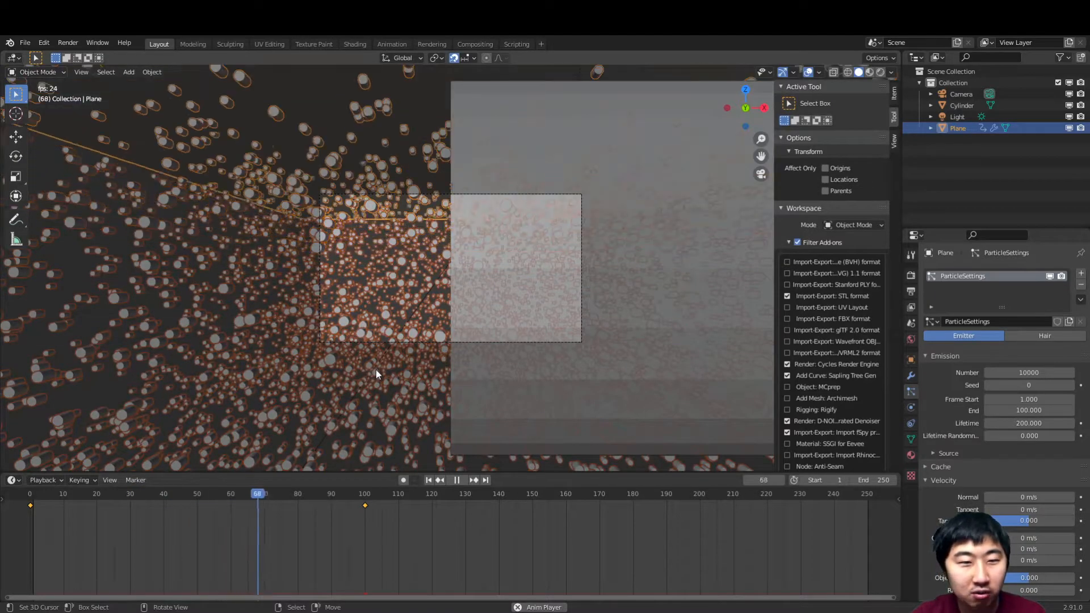
key("space")
middle_click_drag(542, 263, 488, 274)
scroll(441, 273, "down", 5)
right_click_drag(467, 303, 472, 307)
scroll(418, 312, "down", 3)
middle_click_drag(418, 315, 462, 324)
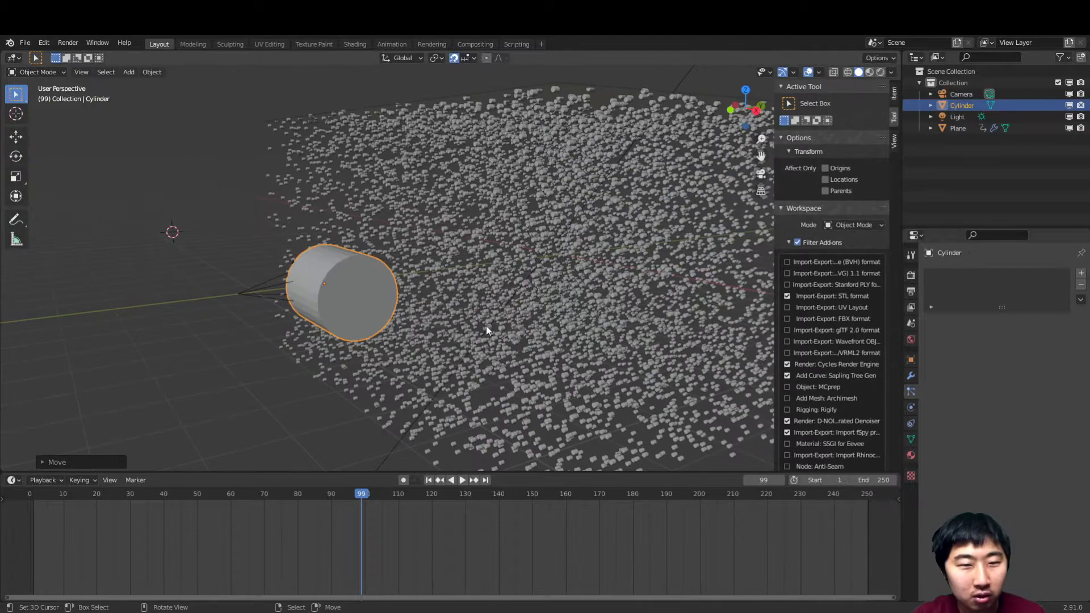
Step: Select the plane and set its particle render scale to 0.005
left_click(659, 221)
scroll(986, 467, "down", 6)
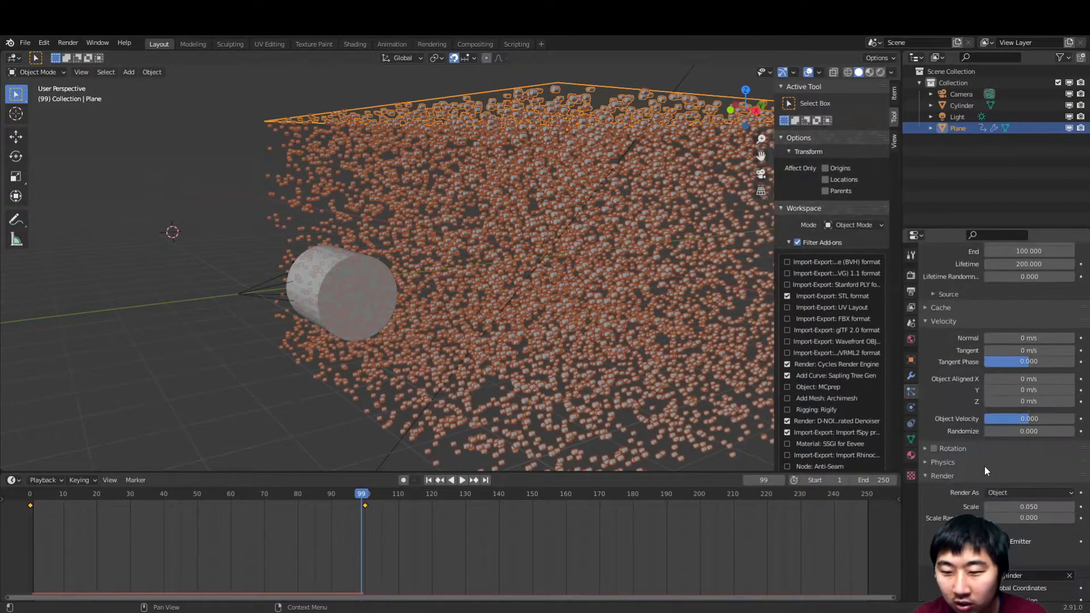
scroll(955, 470, "down", 3)
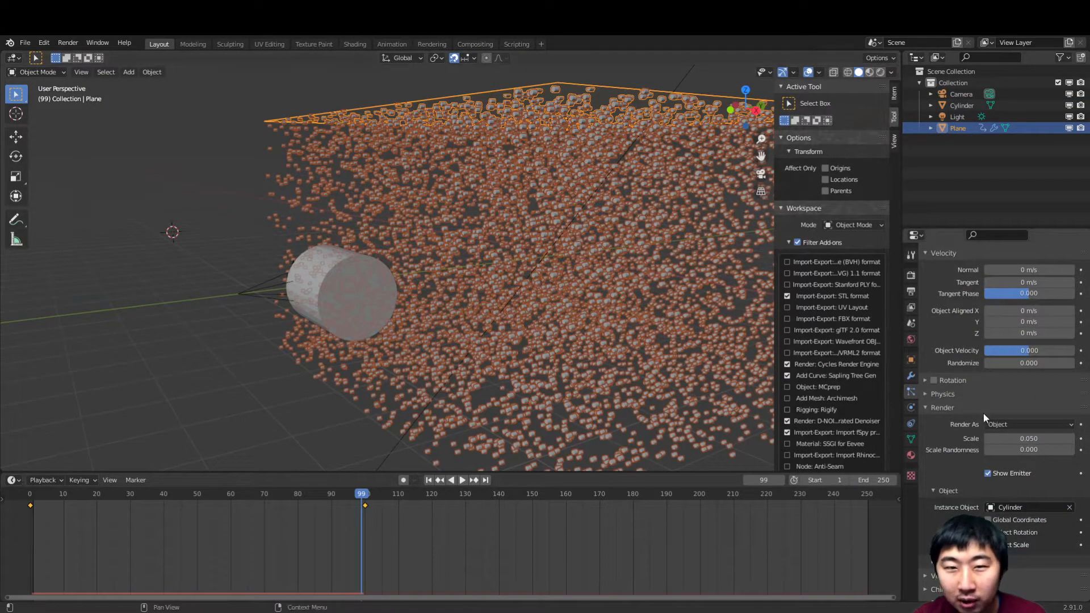
scroll(994, 415, "down", 3)
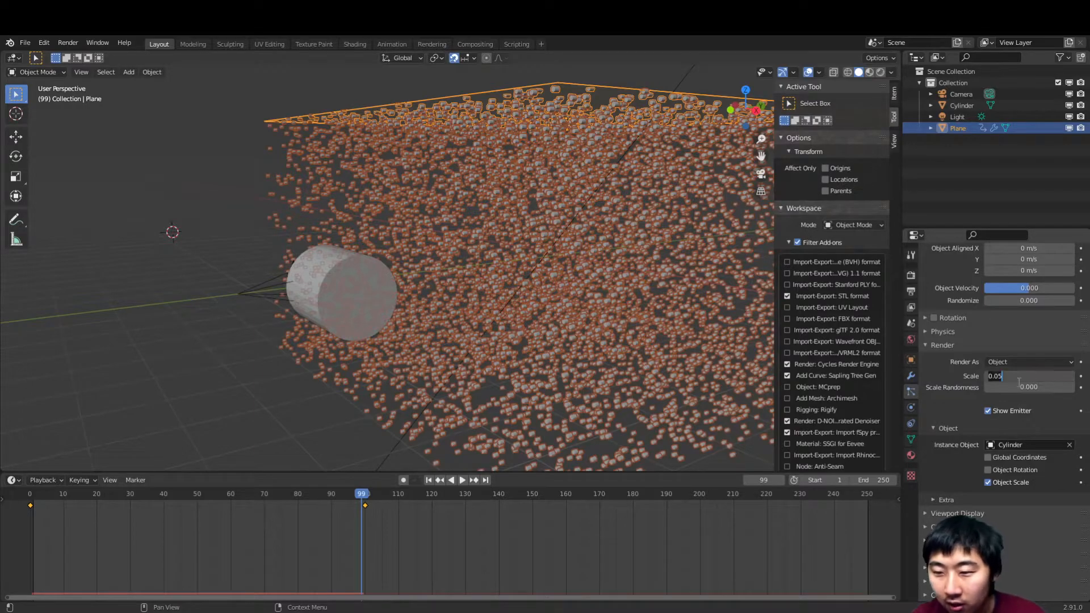
key("Return")
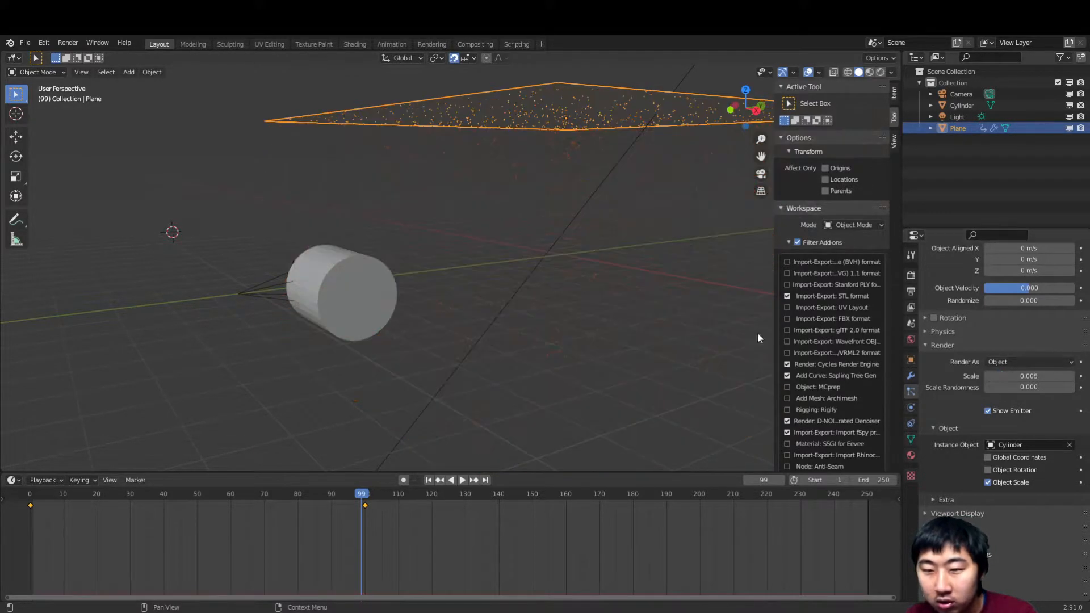
scroll(607, 301, "up", 6)
middle_click_drag(607, 300, 641, 317)
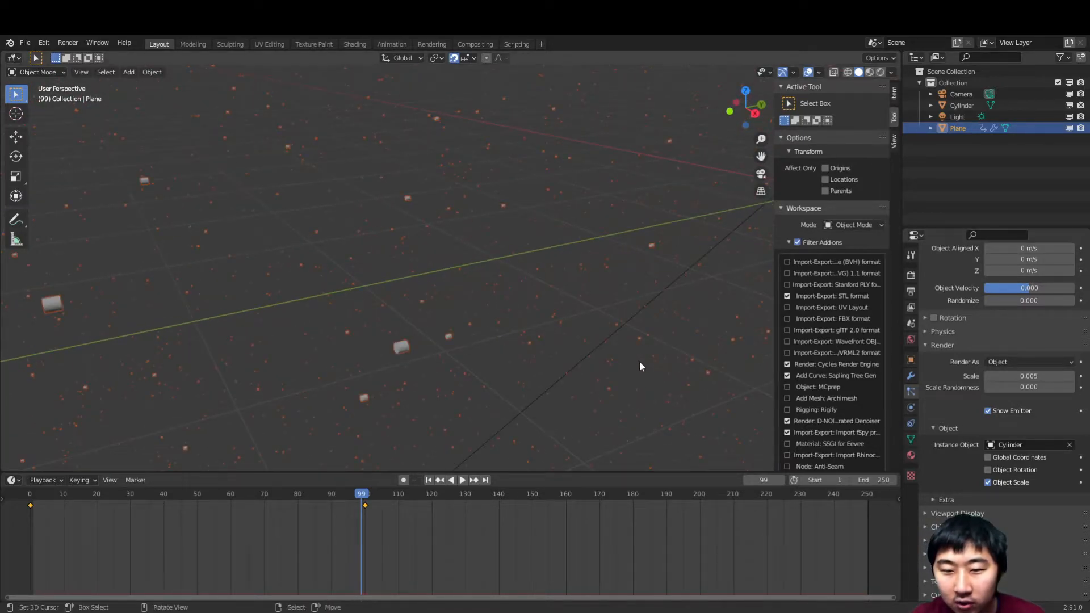
Step: Show the camera view in rendered shading and set the world background color to black
key("KP_0")
left_click(881, 72)
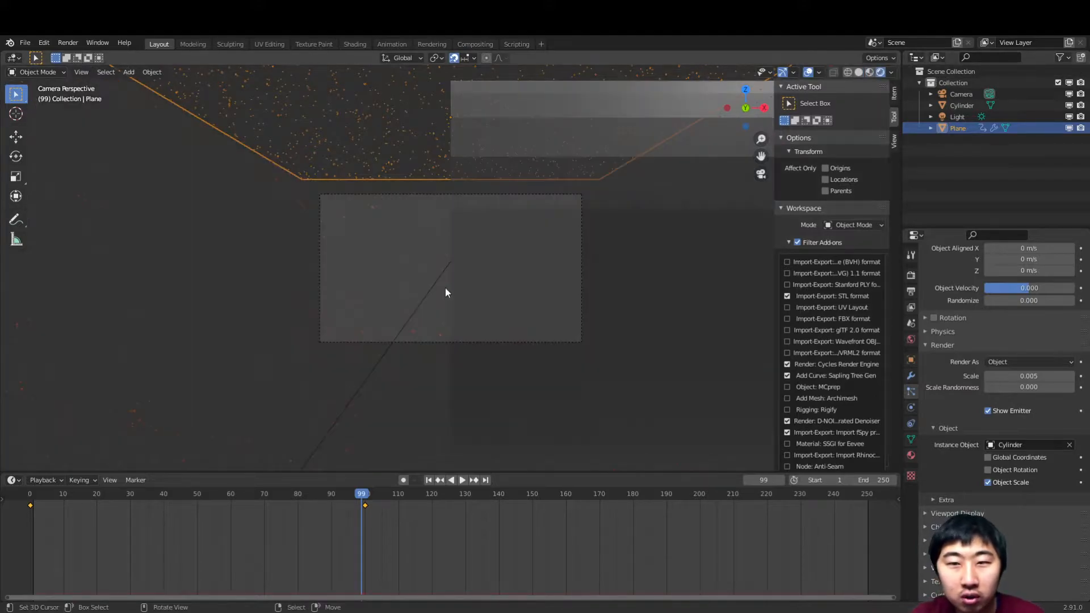
scroll(452, 283, "up", 4)
left_click(911, 340)
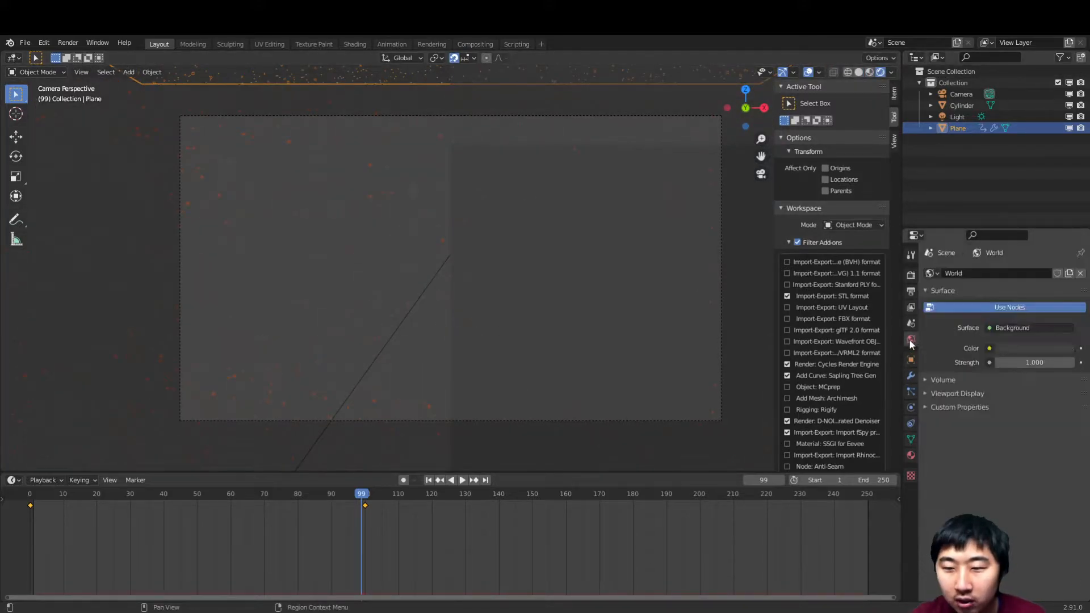
left_click(1019, 348)
left_click_drag(1063, 249, 1064, 275)
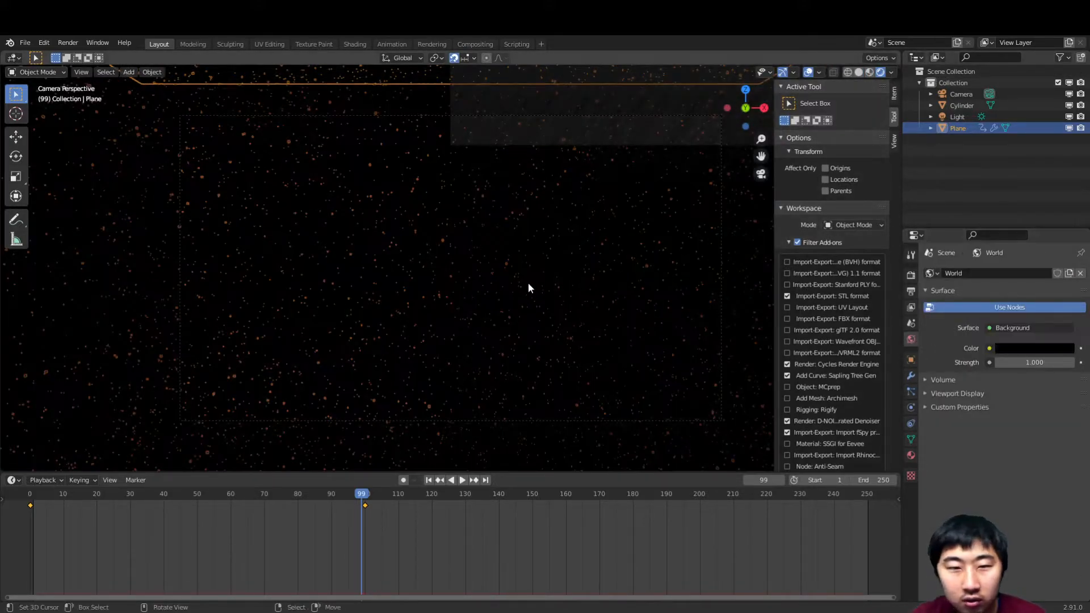
Step: Select the cylinder and move it along Y, out of the camera's view
left_click(565, 181)
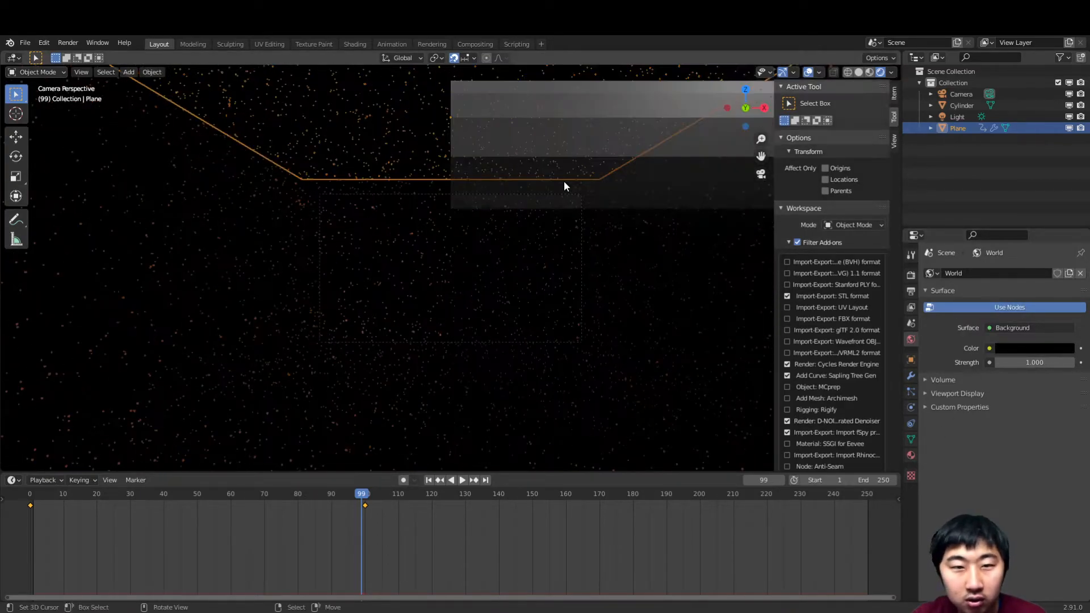
middle_click_drag(535, 316, 587, 336)
scroll(587, 337, "down", 4)
key("g")
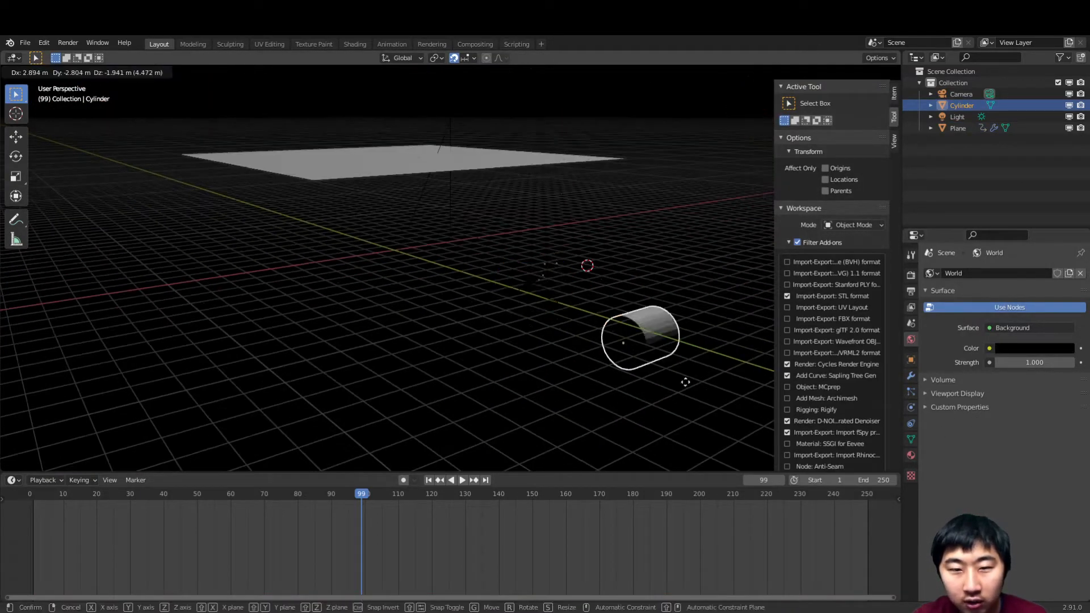
key("y")
left_click(689, 377)
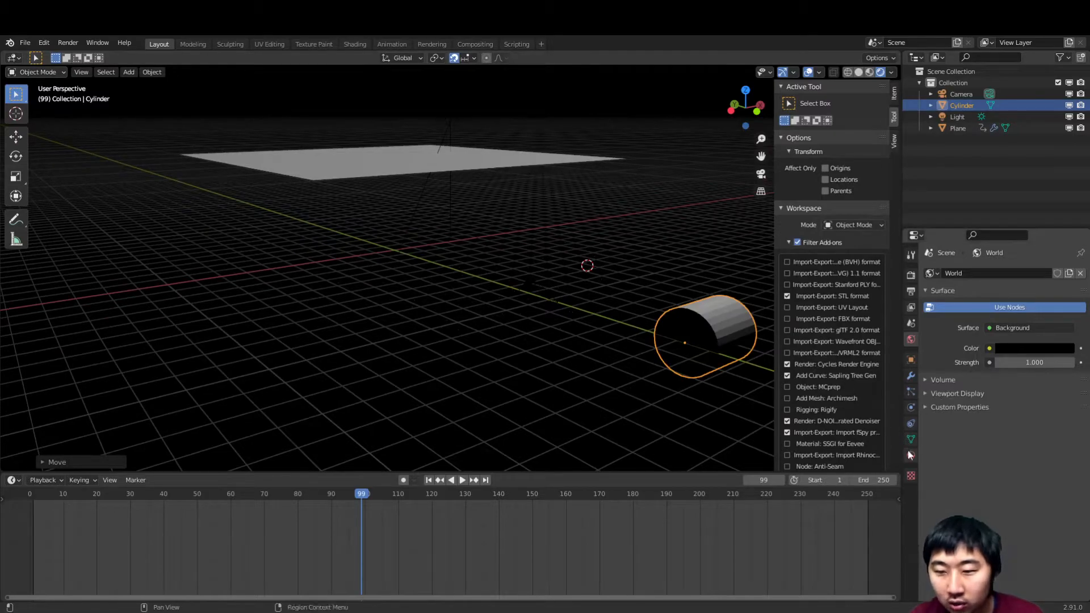
Step: Give the cylinder a new material with an Emission surface and a strength of 10
left_click(911, 455)
left_click(991, 322)
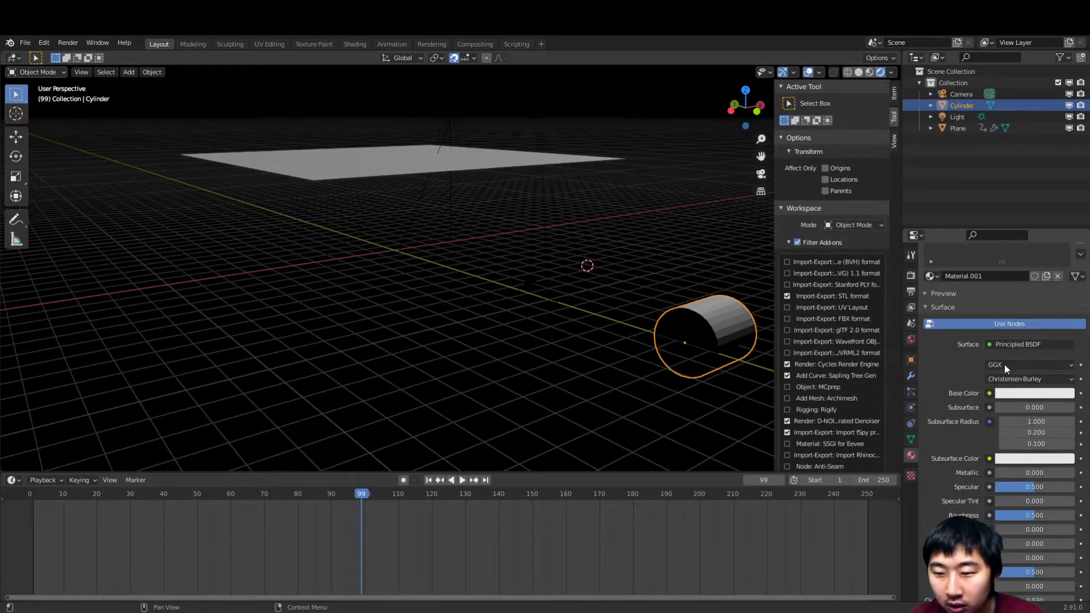
left_click(1011, 344)
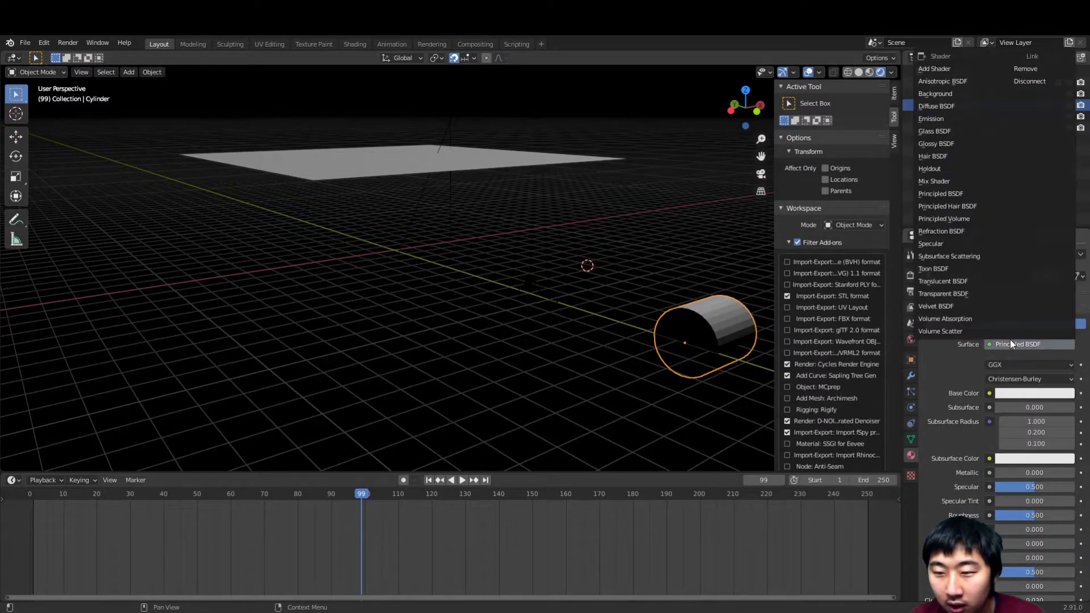
left_click(942, 119)
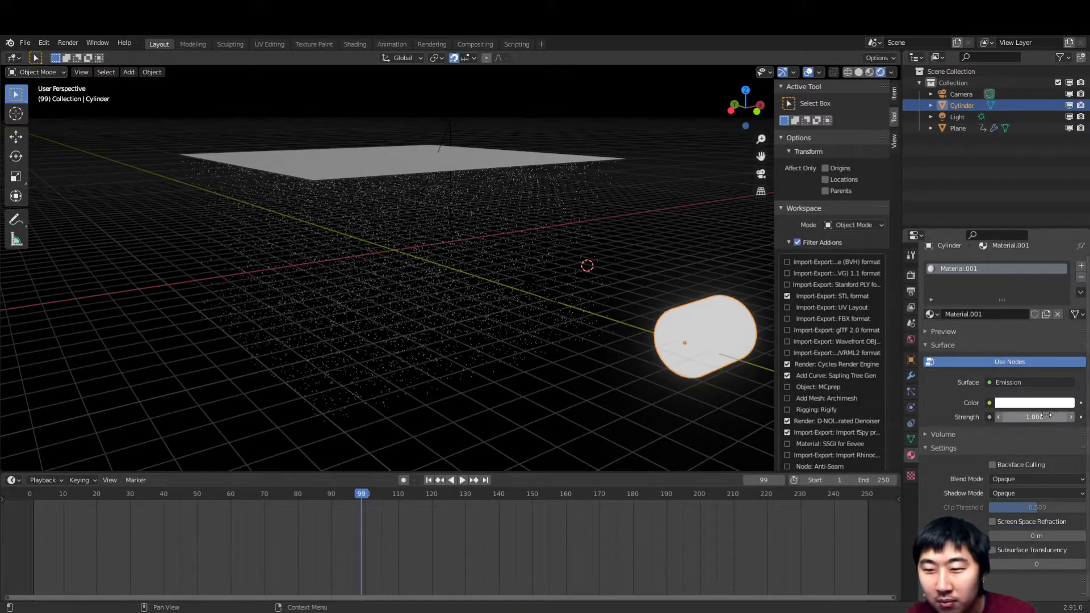
key("Return")
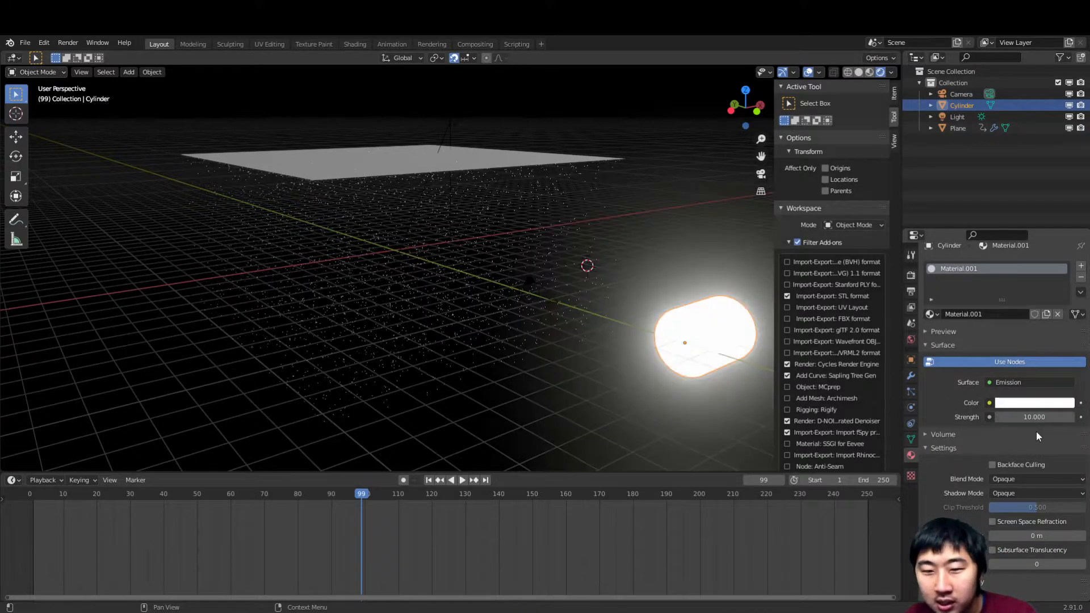
Step: Examine the glowing particles through the camera view and from outside around the cylinder
key("KP_0")
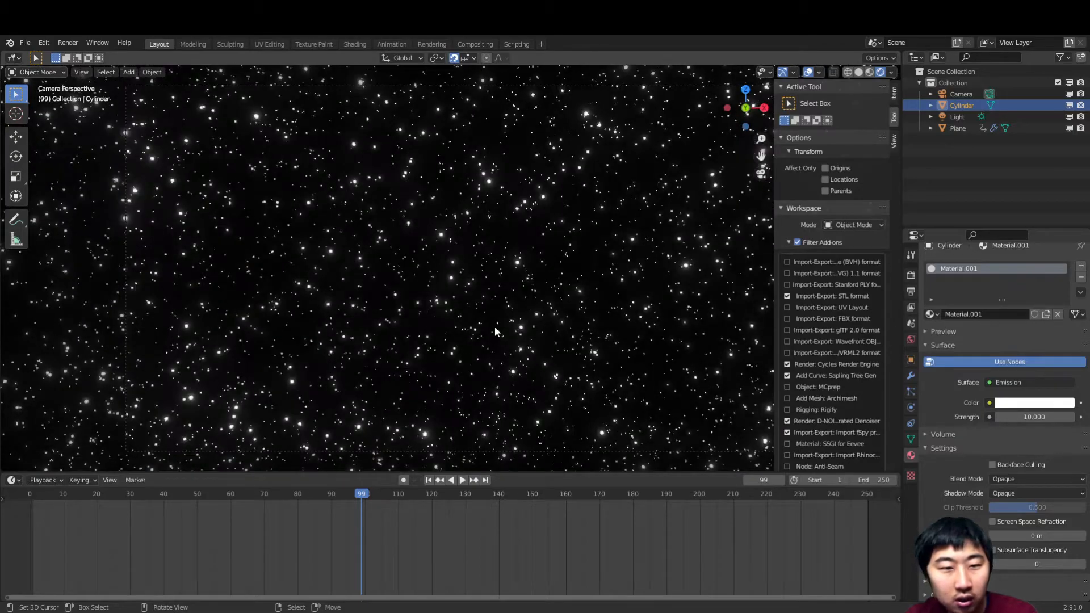
middle_click_drag(495, 326, 462, 373)
scroll(500, 343, "down", 8)
right_click(455, 349)
right_click(402, 362)
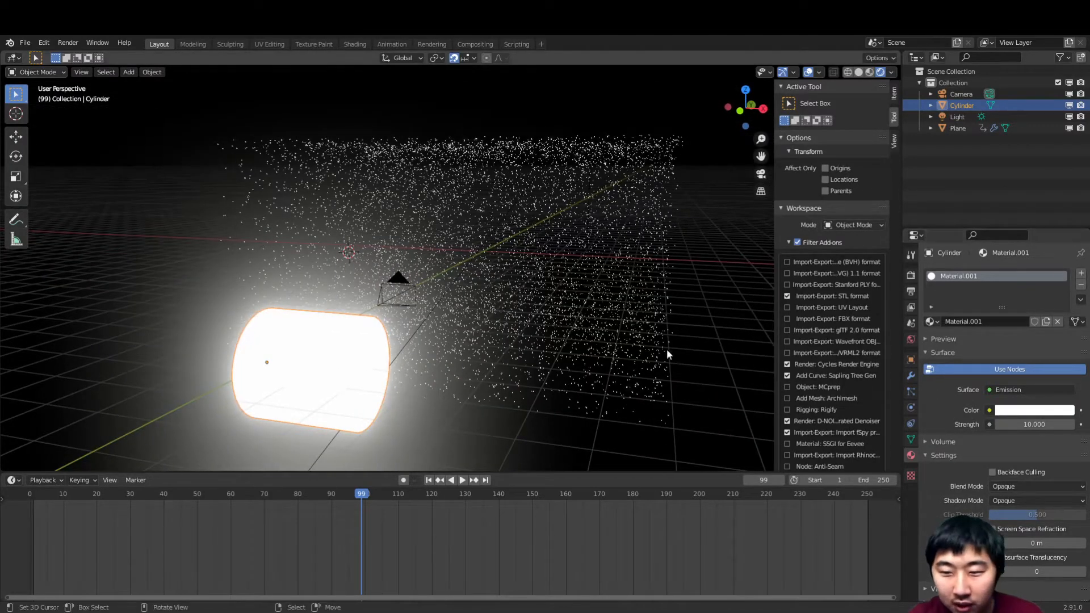
scroll(496, 316, "up", 7)
scroll(529, 317, "down", 12)
scroll(529, 316, "down", 1)
Step: Replay the glowing particles from the start of the animation and stop at frame 100
left_click_drag(234, 533, 14, 536)
key("space")
left_click_drag(281, 521, 364, 516)
key("space")
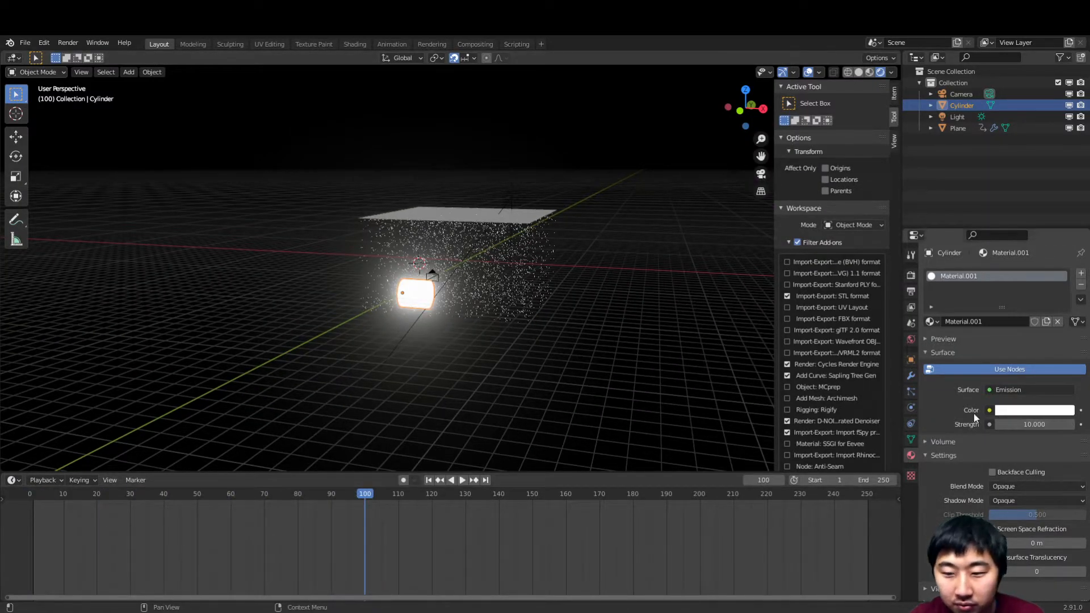
left_click(911, 376)
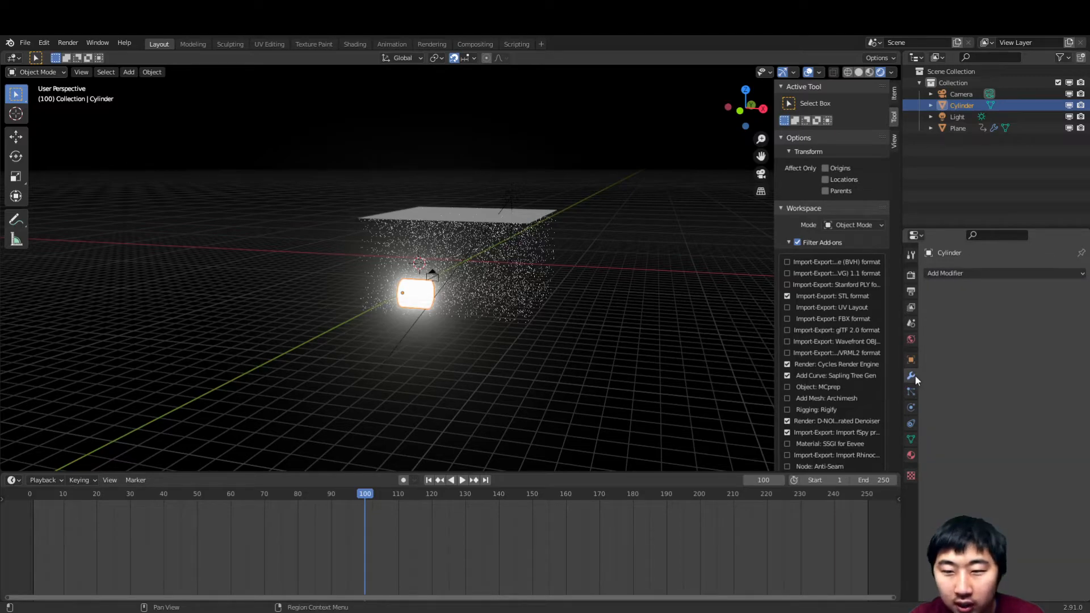
scroll(295, 319, "up", 6)
scroll(296, 319, "up", 3)
scroll(296, 319, "down", 10)
middle_click_drag(295, 320, 419, 332)
scroll(418, 332, "down", 3)
scroll(587, 326, "up", 3)
middle_click_drag(587, 331, 654, 306)
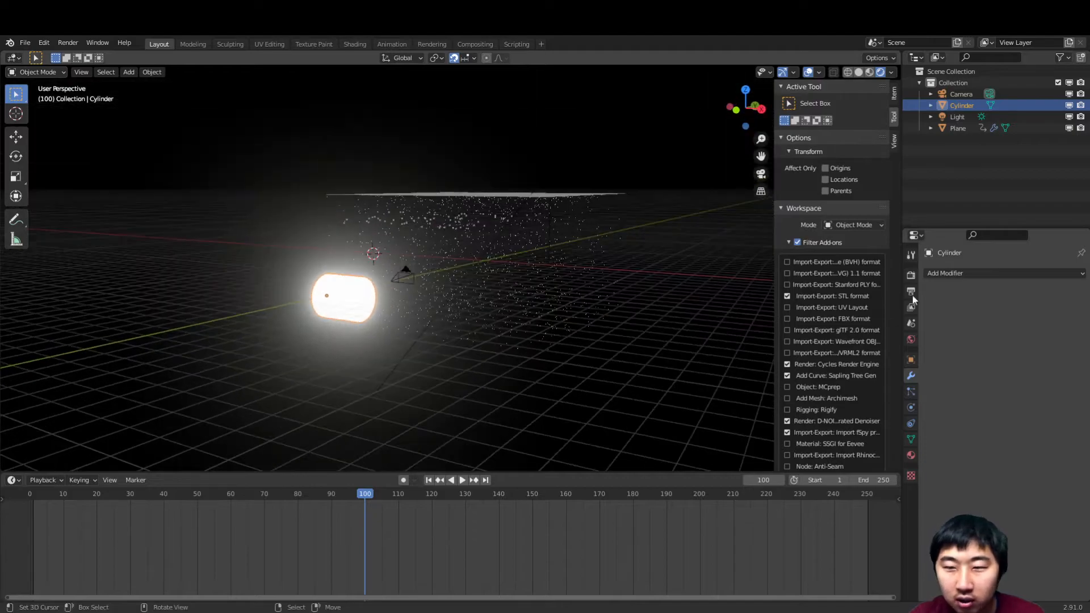
Step: Add a Basis shape key and a second shape key to the cylinder, and enter Edit Mode on the second key
left_click(911, 439)
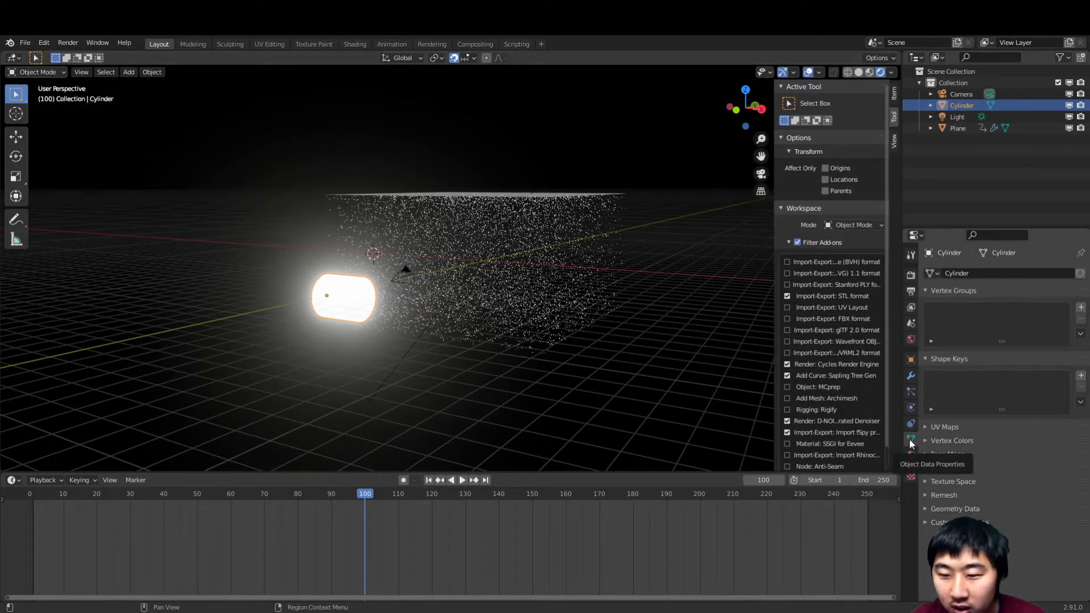
scroll(592, 380, "up", 4)
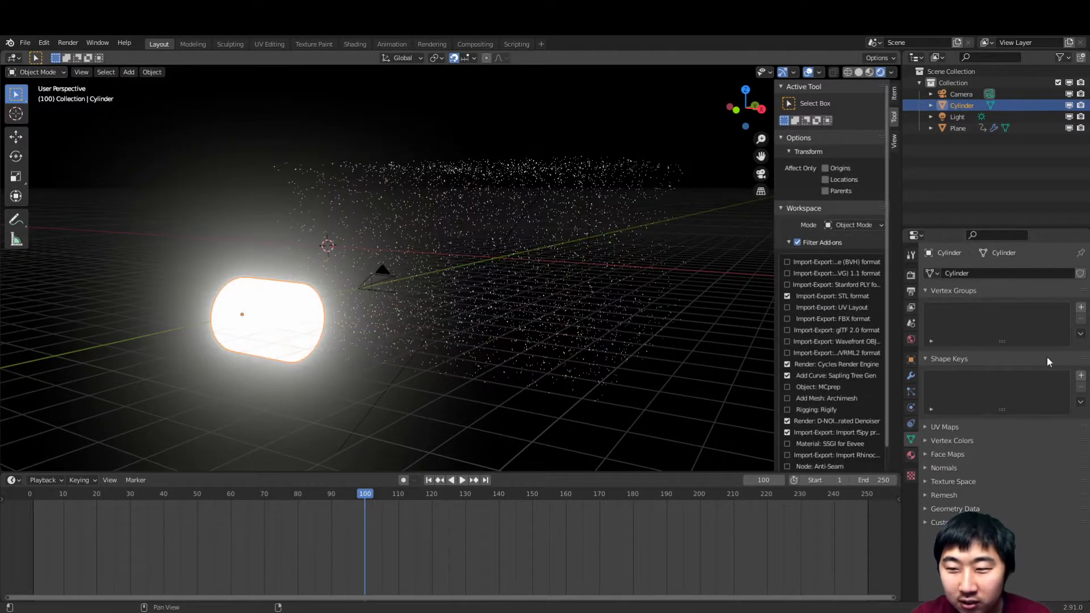
left_click(1080, 375)
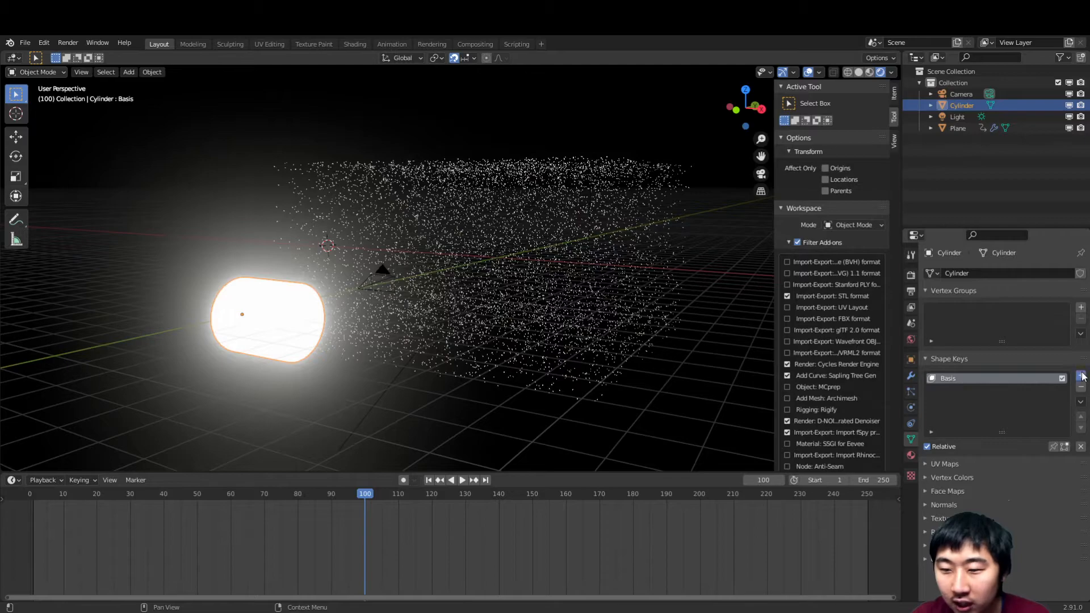
left_click(1081, 375)
key("Tab")
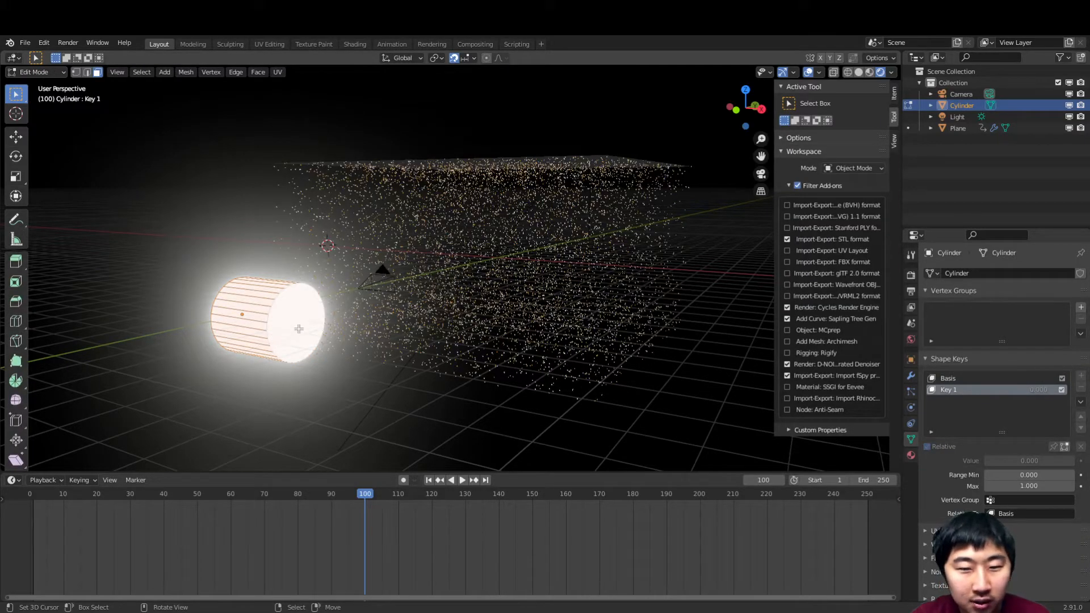
Step: Stretch the cylinder in the second shape key by moving its end face about 88 m along the X axis, and return to Object Mode
scroll(330, 334, "down", 5)
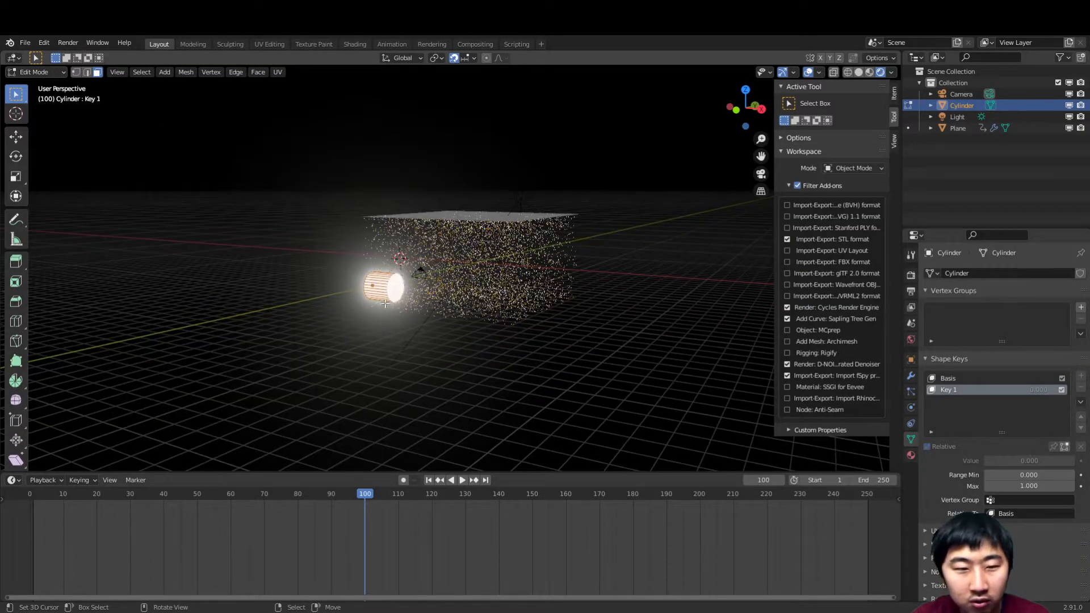
middle_click_drag(385, 304, 407, 316)
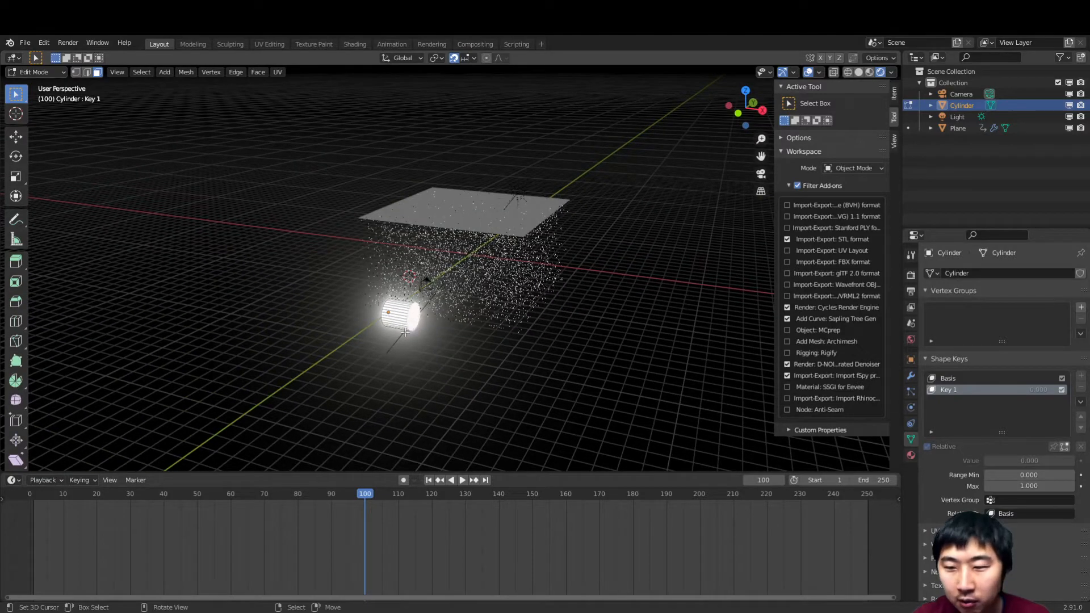
key("g")
key("x")
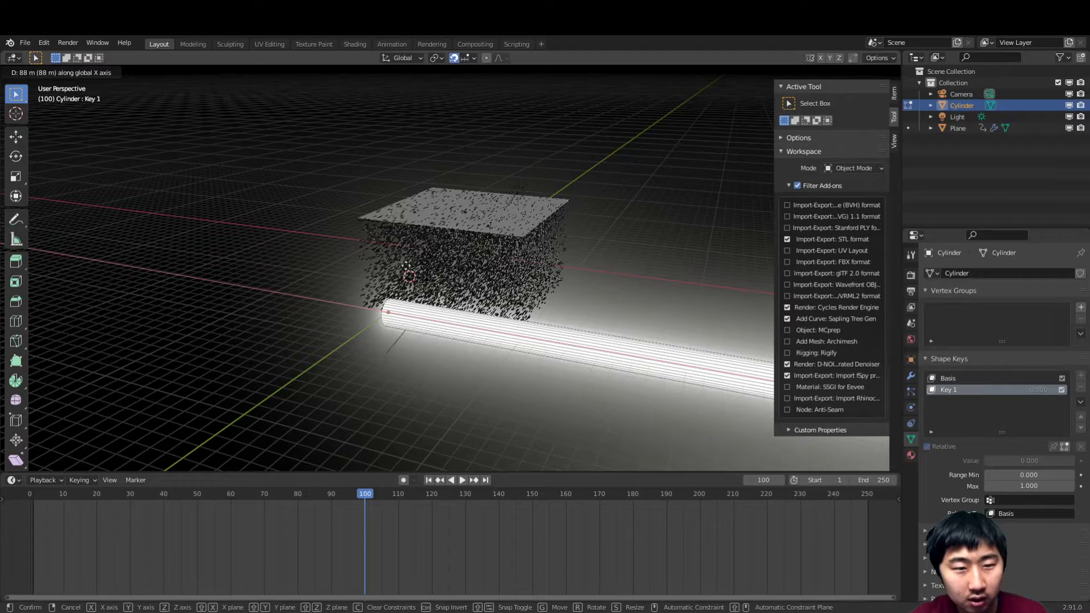
left_click(407, 266)
key("Tab")
Step: Test the shape key's value through the camera view and examine the stretched cylinder from outside in Edit Mode
key("KP_0")
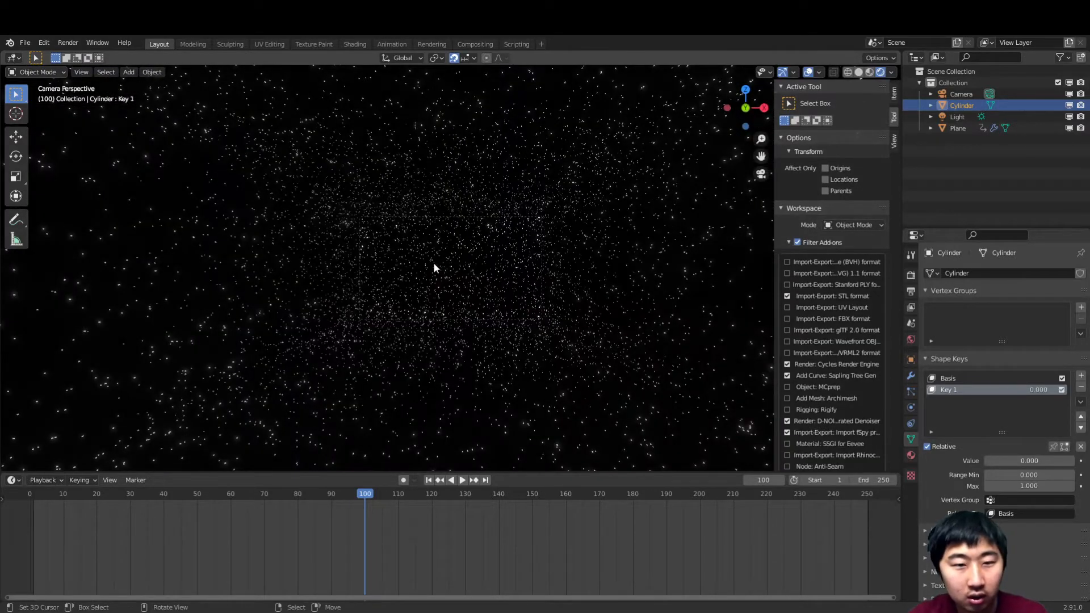
mouse_move(1010, 461)
left_mouse_down()
mouse_move(1067, 461)
mouse_move(988, 461)
left_mouse_up()
middle_click_drag(532, 271, 520, 291)
scroll(518, 293, "down", 11)
key("Tab")
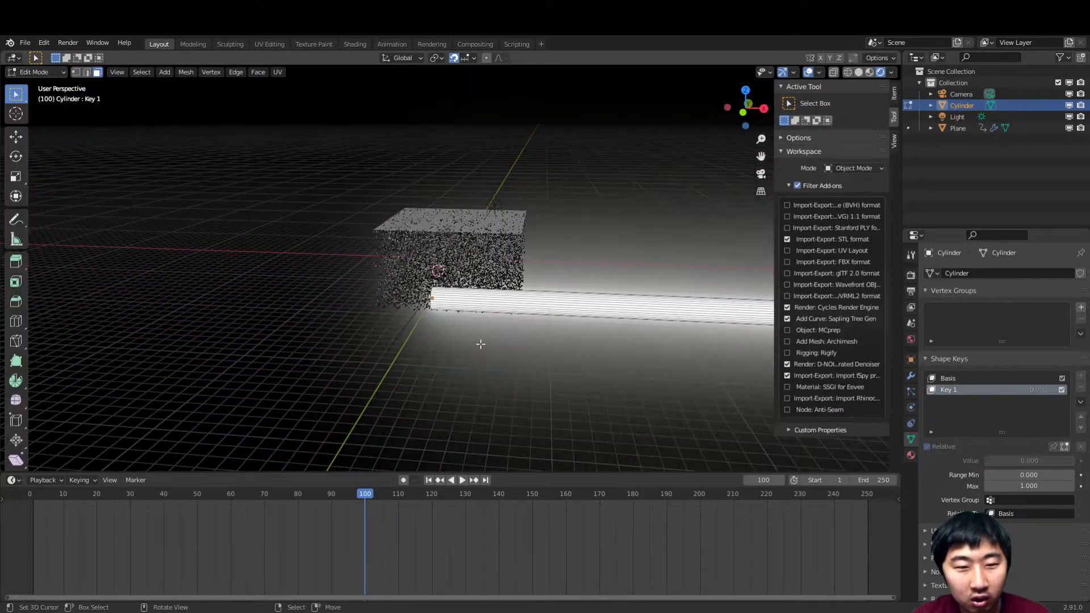
scroll(594, 377, "down", 4)
middle_click_drag(473, 403, 489, 372)
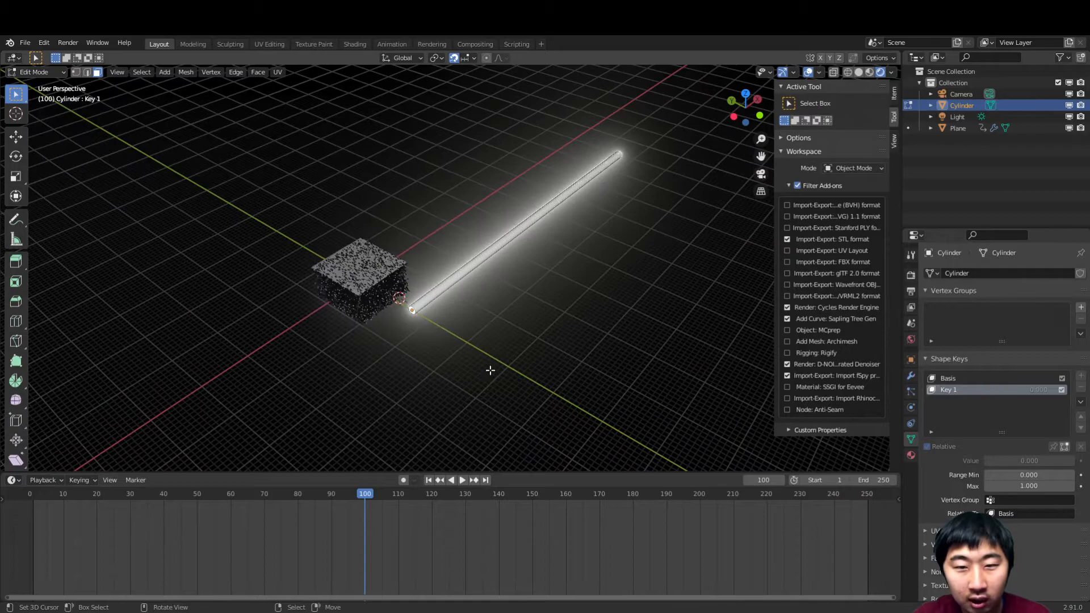
key("Tab")
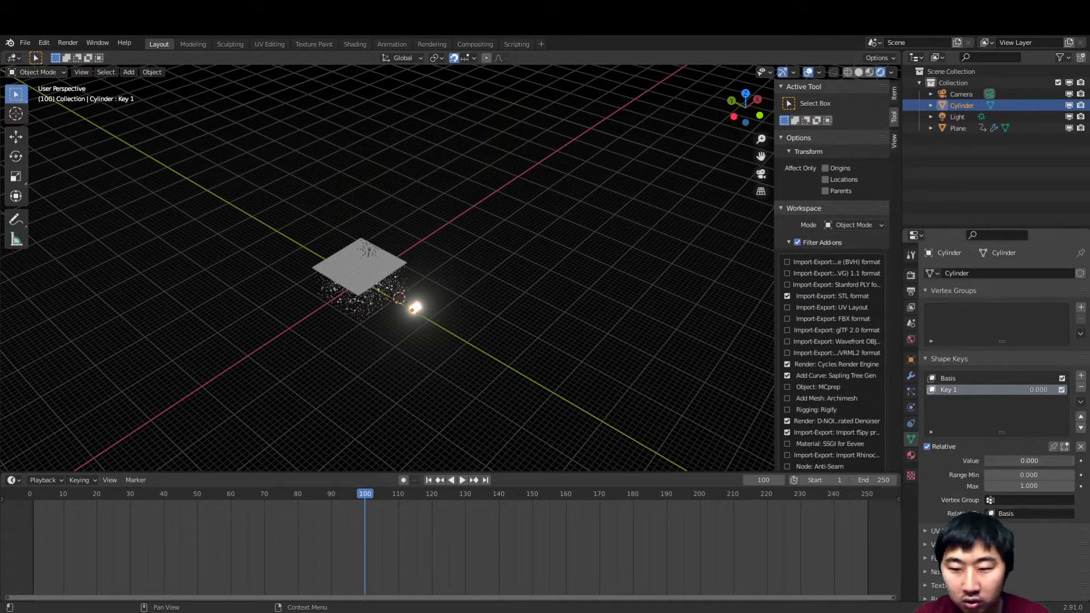
middle_click_drag(590, 347, 499, 340)
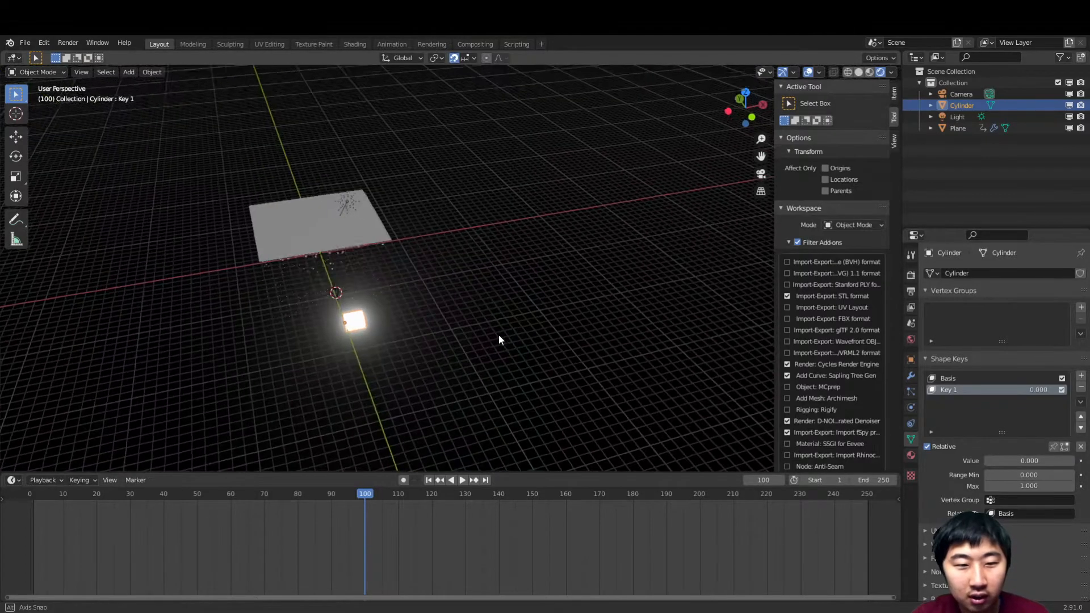
Step: Keyframe the Key 1 shape key value at 0 on frame 100 and at 1 on frame 150
key("KP_0")
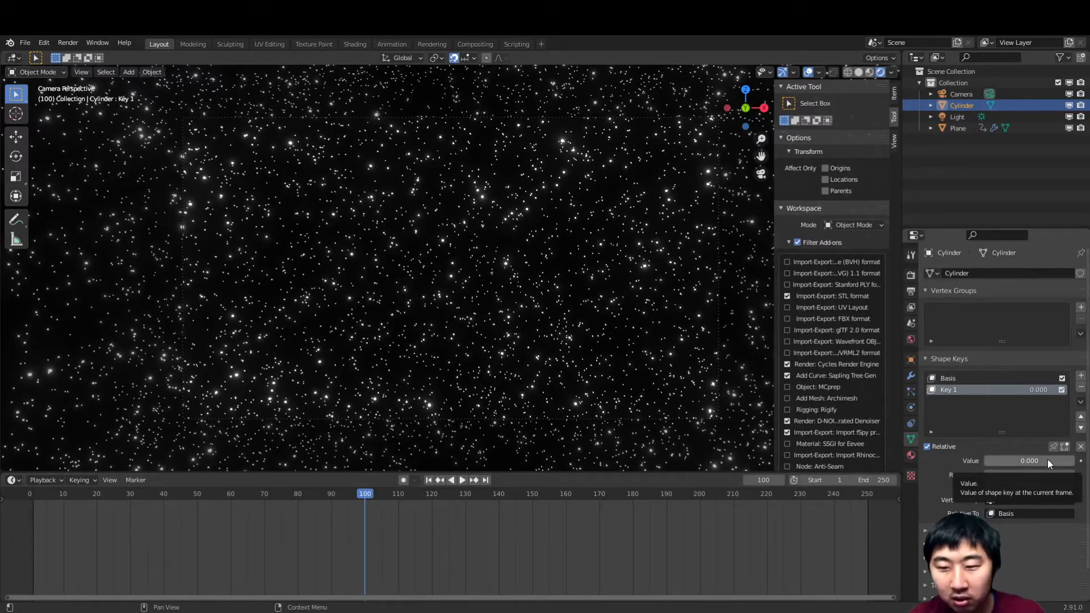
key("i")
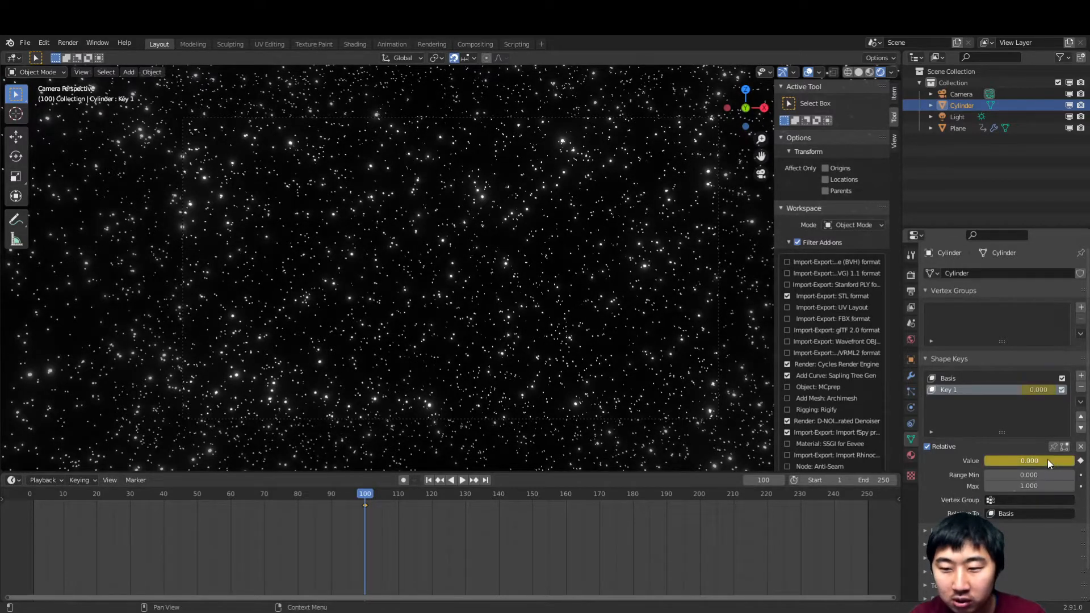
left_click(533, 513)
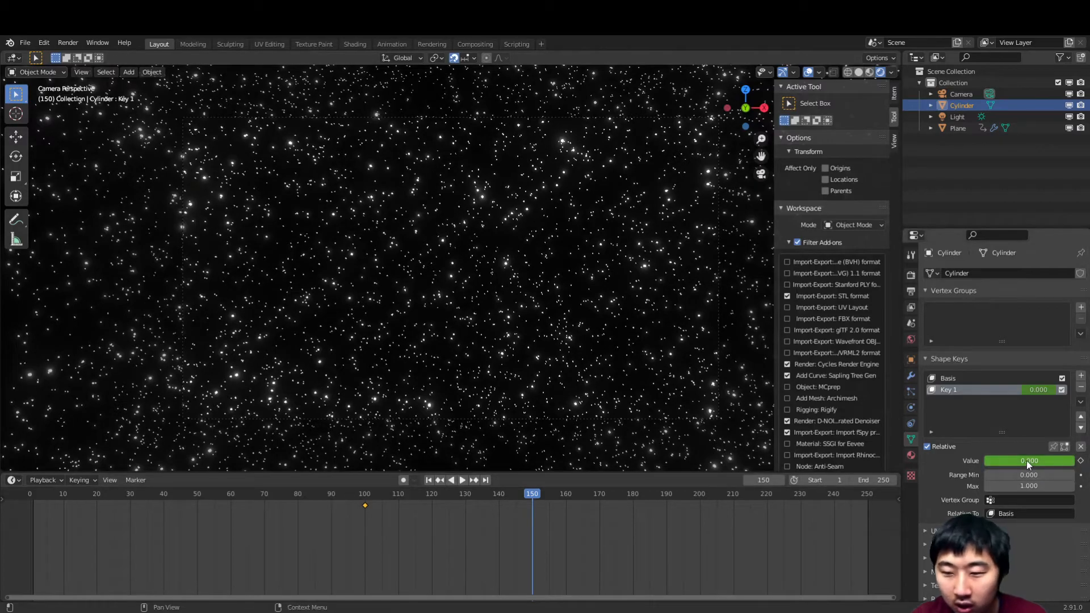
key("Return")
key("i")
Step: Play the light-speed animation from frame 0 through the camera and stop it just after the last keyframe
mouse_move(465, 500)
left_mouse_down()
mouse_move(403, 520)
mouse_move(220, 512)
mouse_move(261, 516)
mouse_move(13, 526)
left_mouse_up()
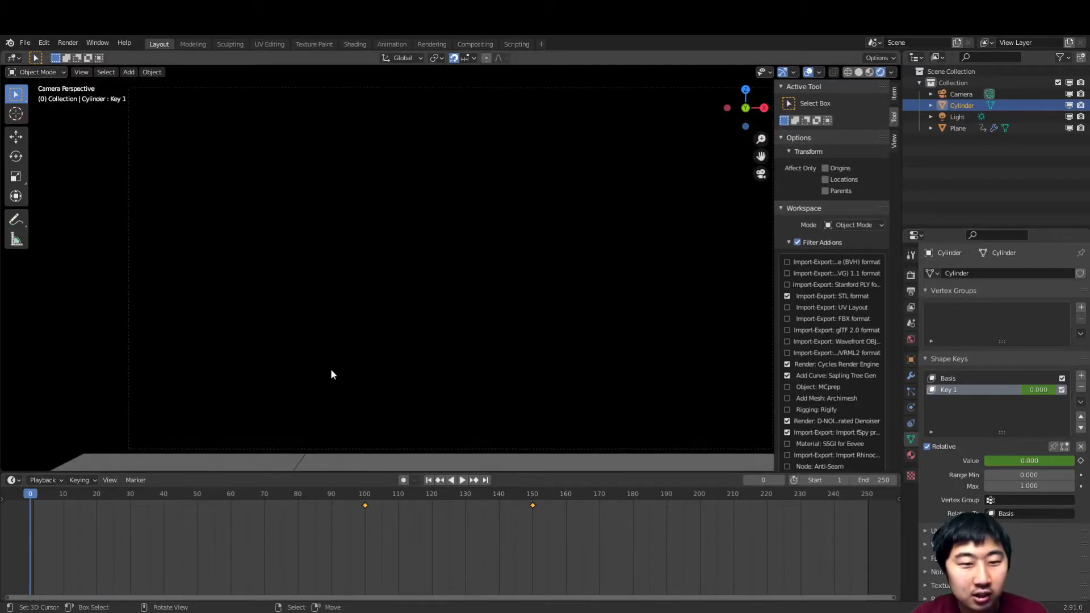
key("space")
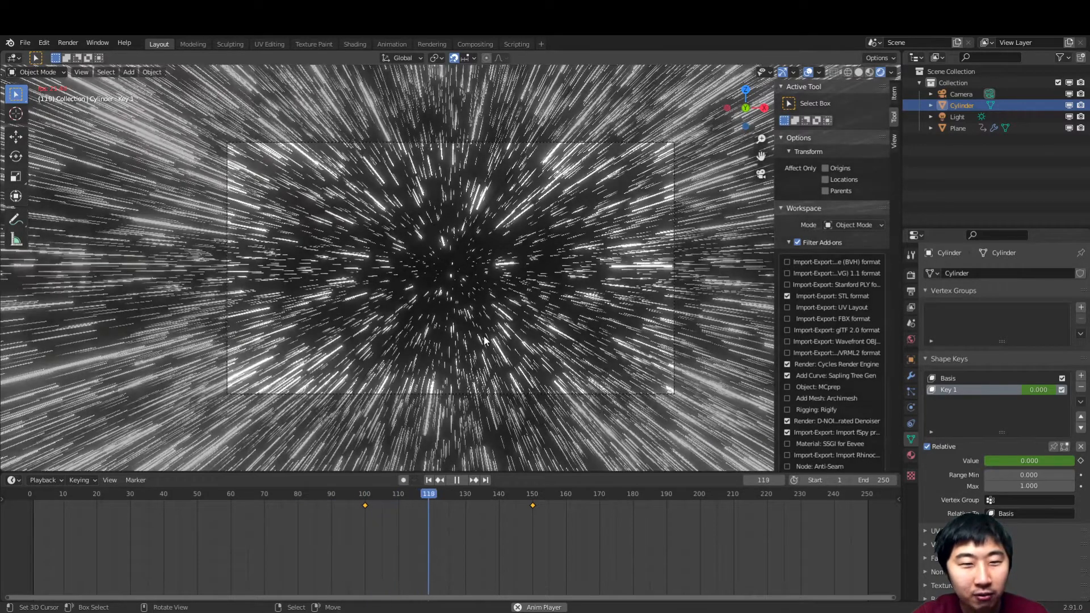
key("space")
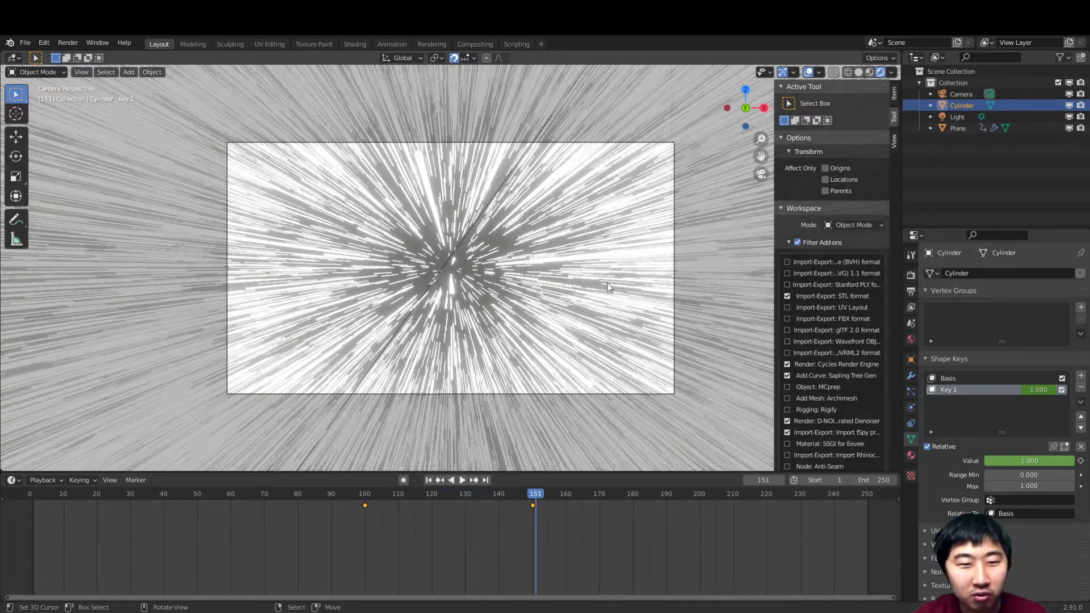
Step: Delete the sun light from the scene
left_click(464, 241)
left_click(462, 240)
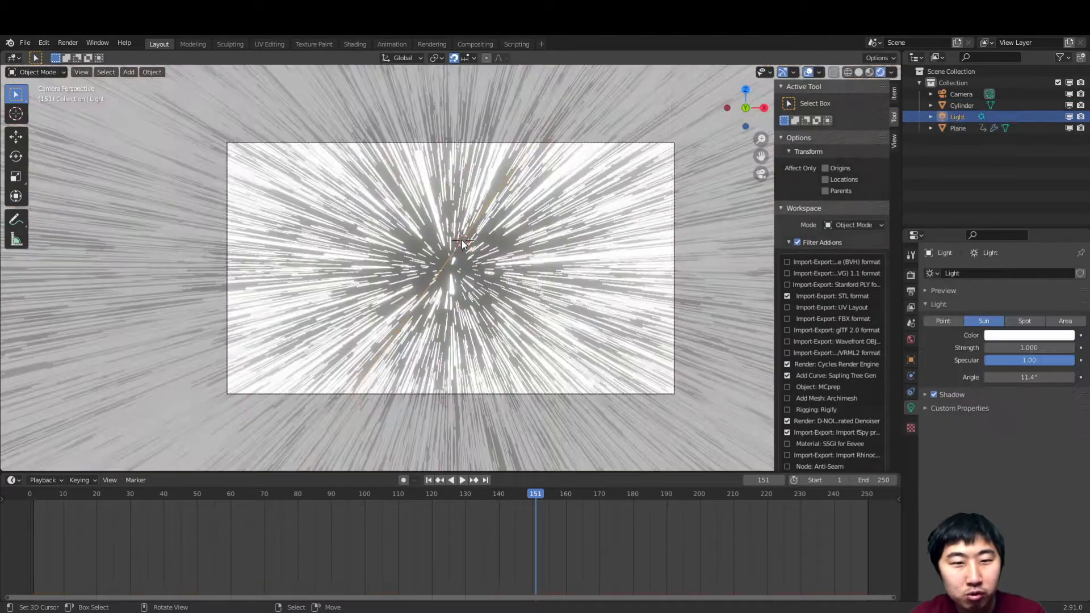
key("Delete")
Step: Go back to frame 122 and play the star streaks in a maximized camera view
mouse_move(531, 522)
left_mouse_down()
mouse_move(341, 521)
mouse_move(662, 517)
mouse_move(440, 506)
left_mouse_up()
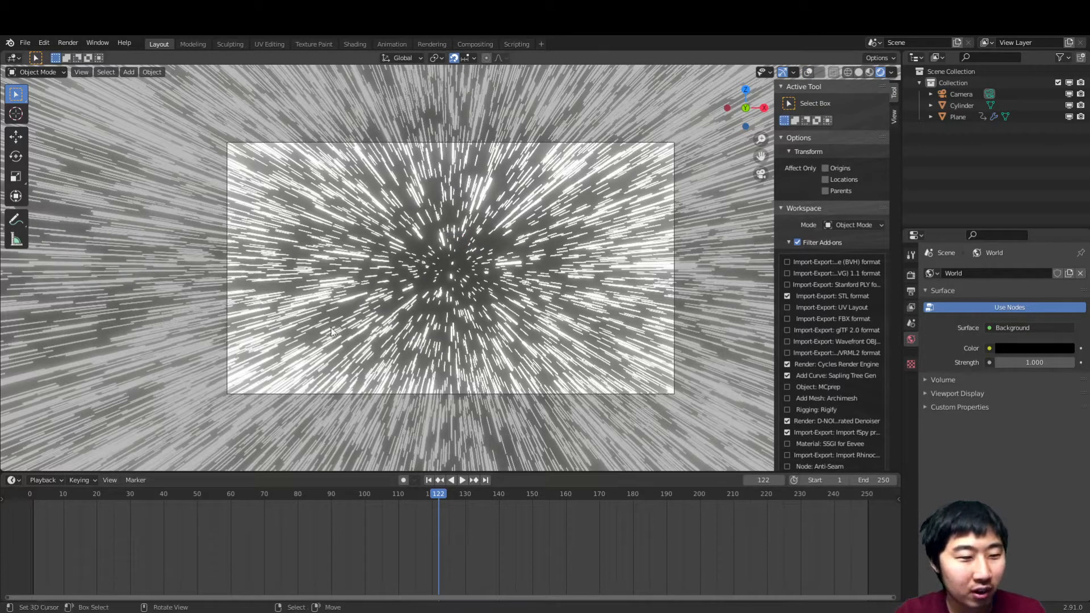
key("ctrl+space")
scroll(604, 383, "up", 3)
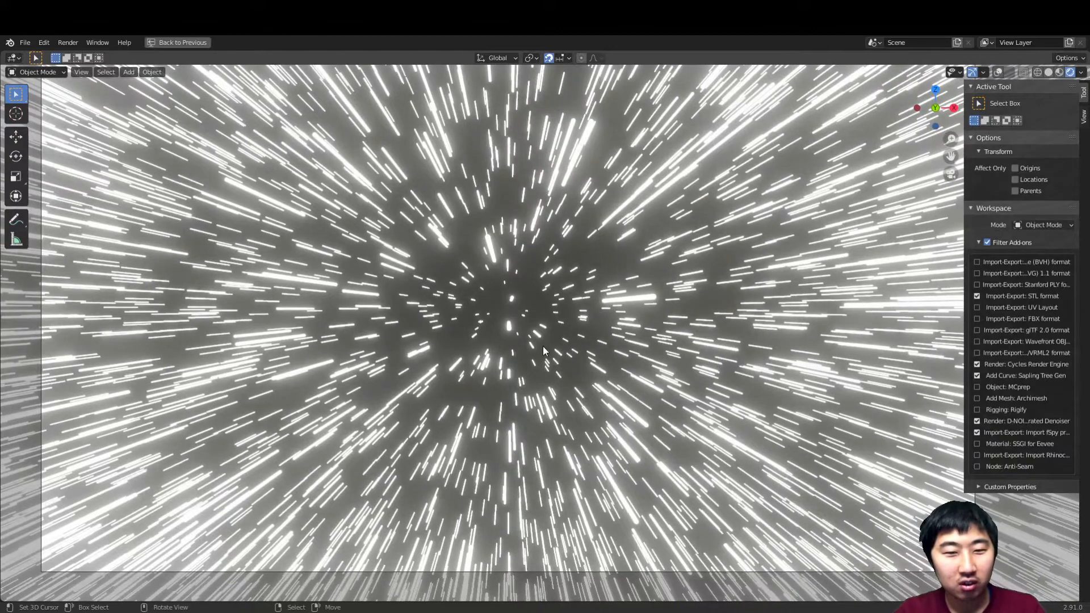
key("space")
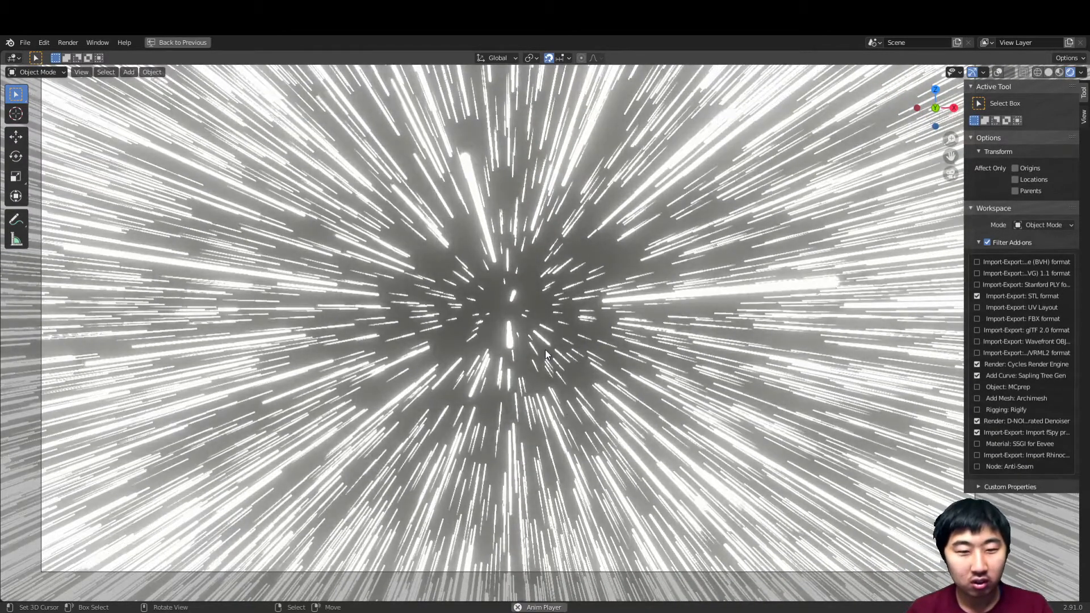